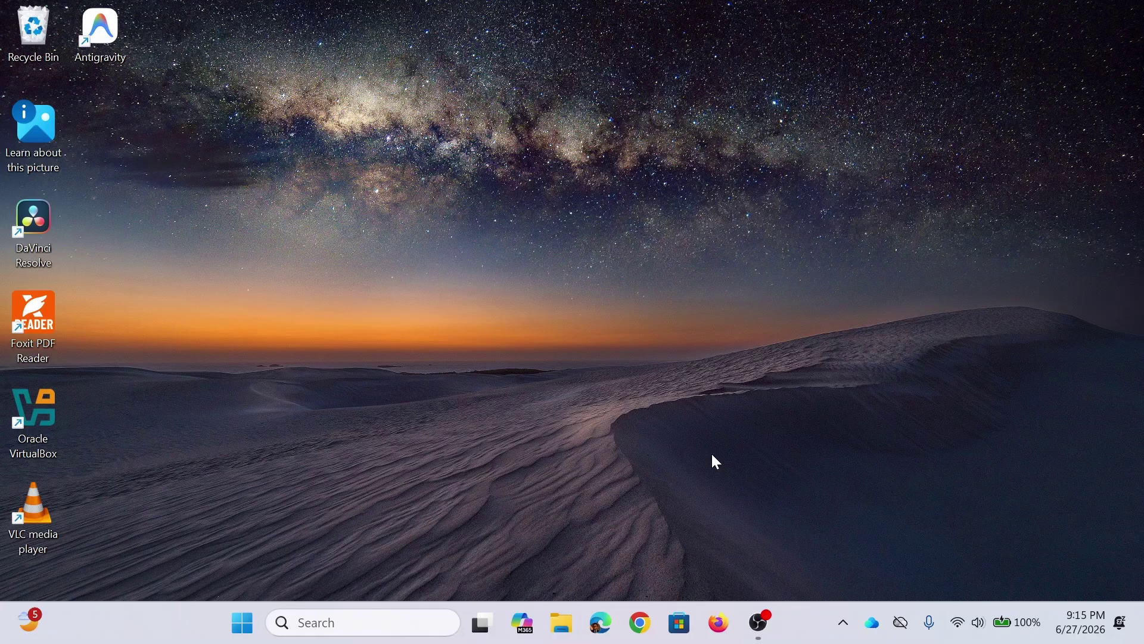
Step: Launch Chrome, search Google for 'download forticlient vpn', and scan the results
left_click(649, 610)
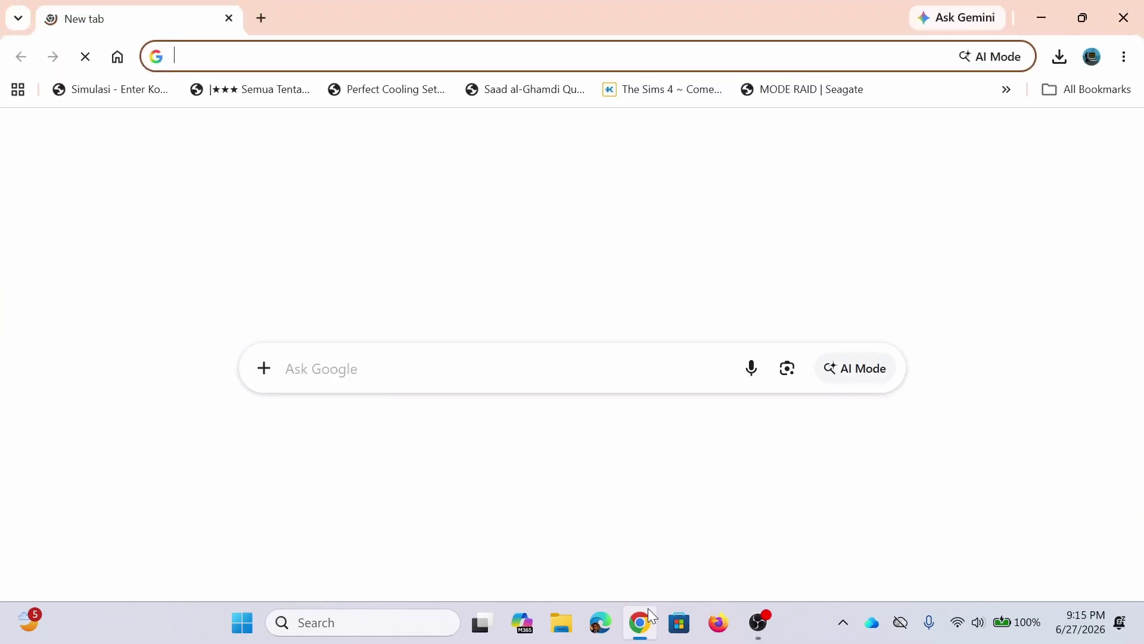
left_click(370, 359)
type("do")
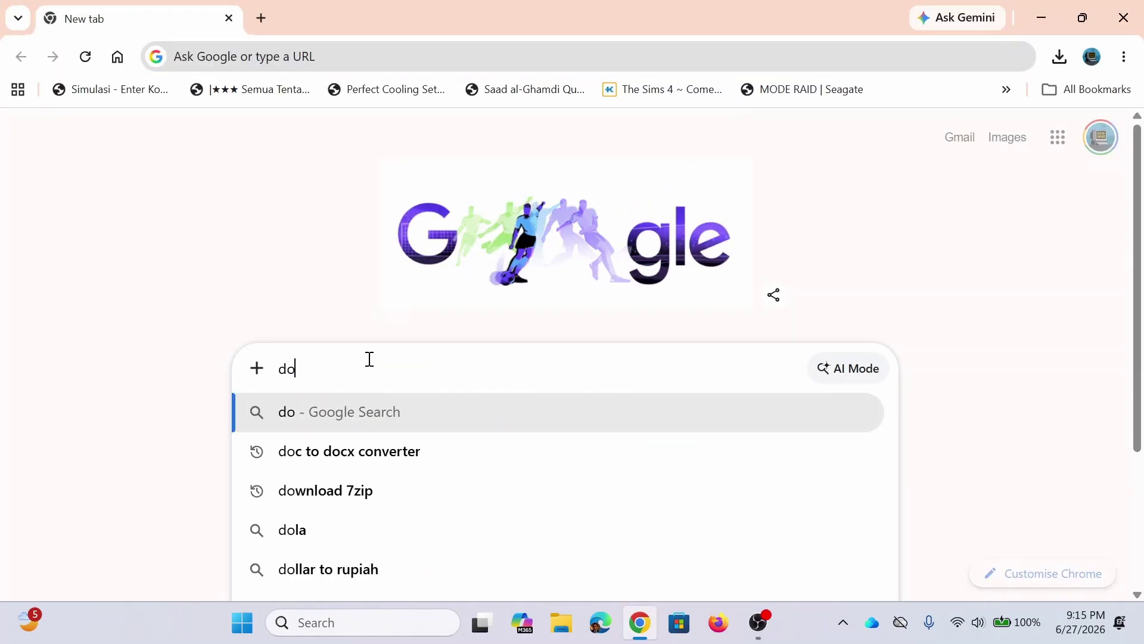
type("wnload")
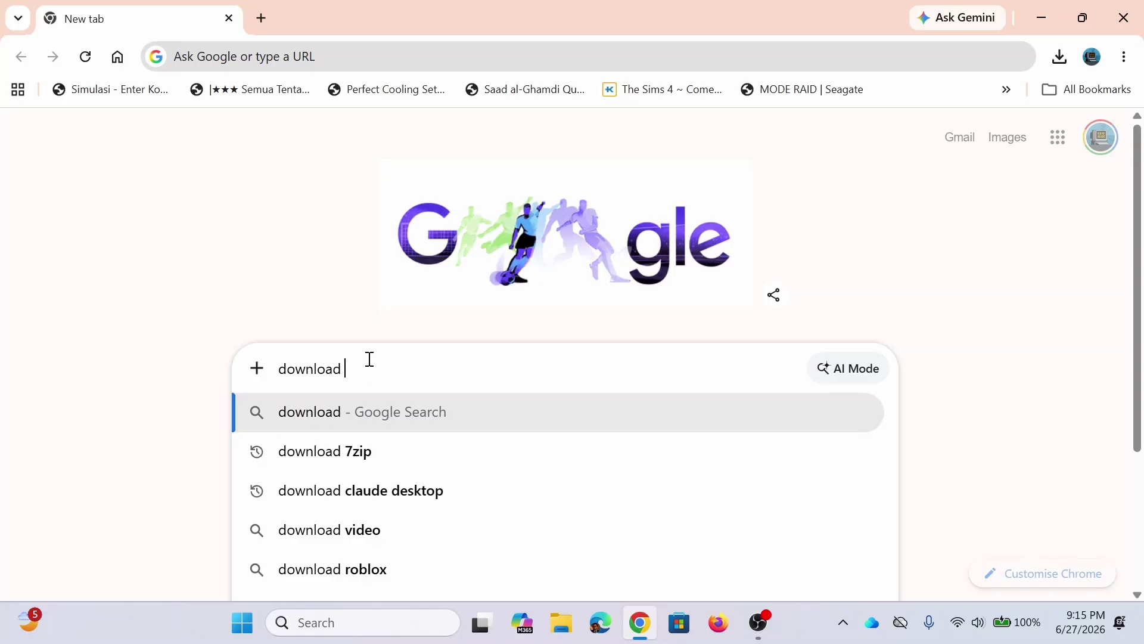
type(" fortic")
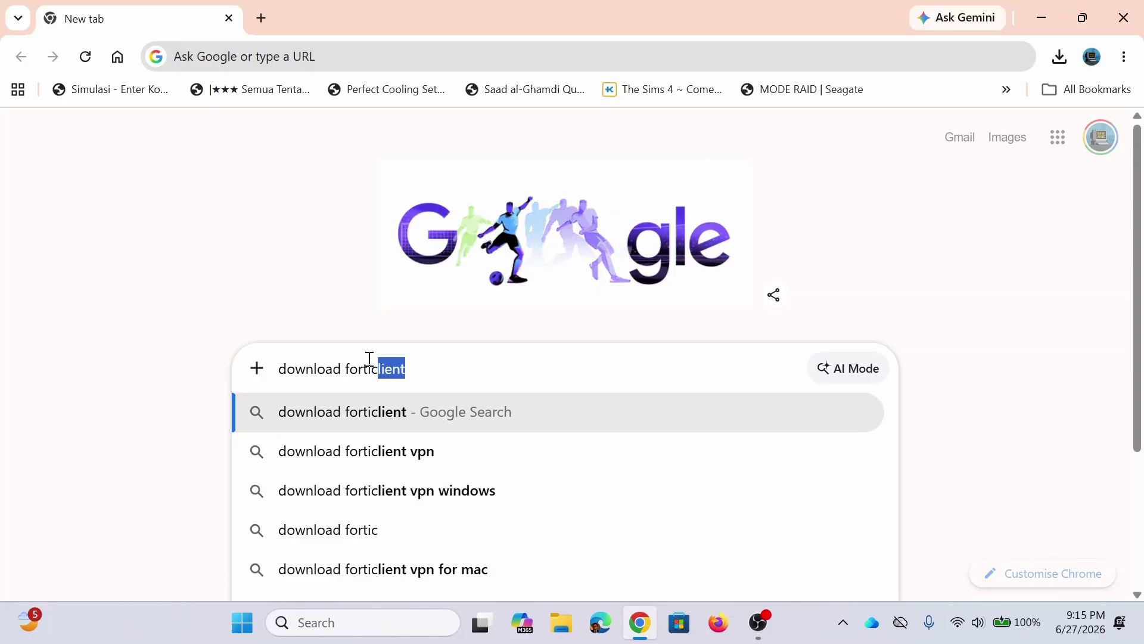
type("lient v")
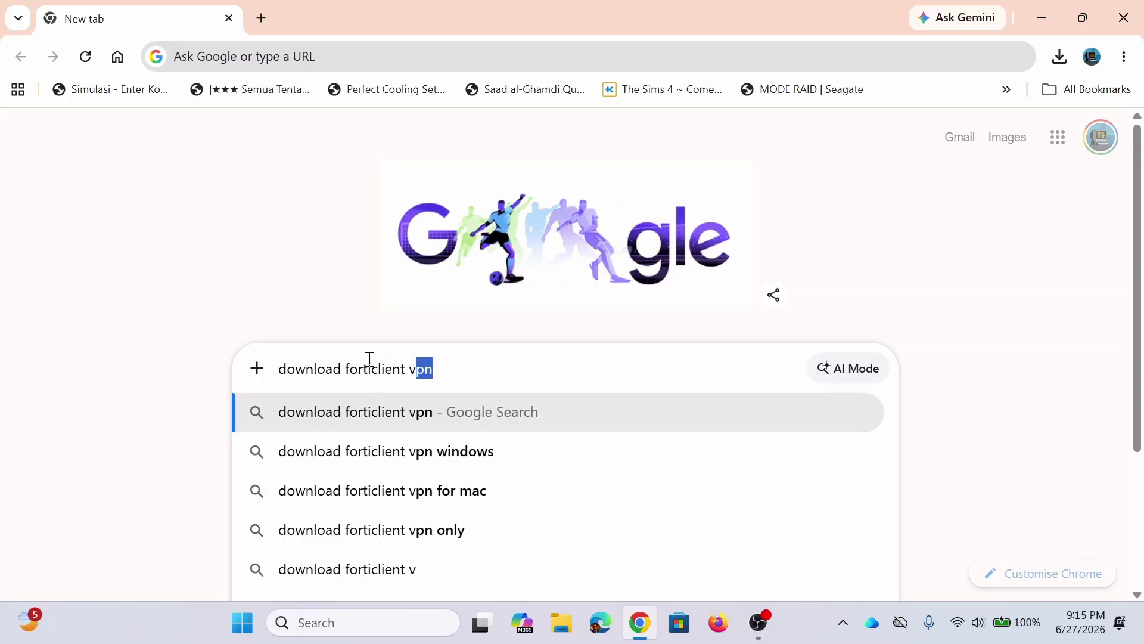
type("pn")
key("Return")
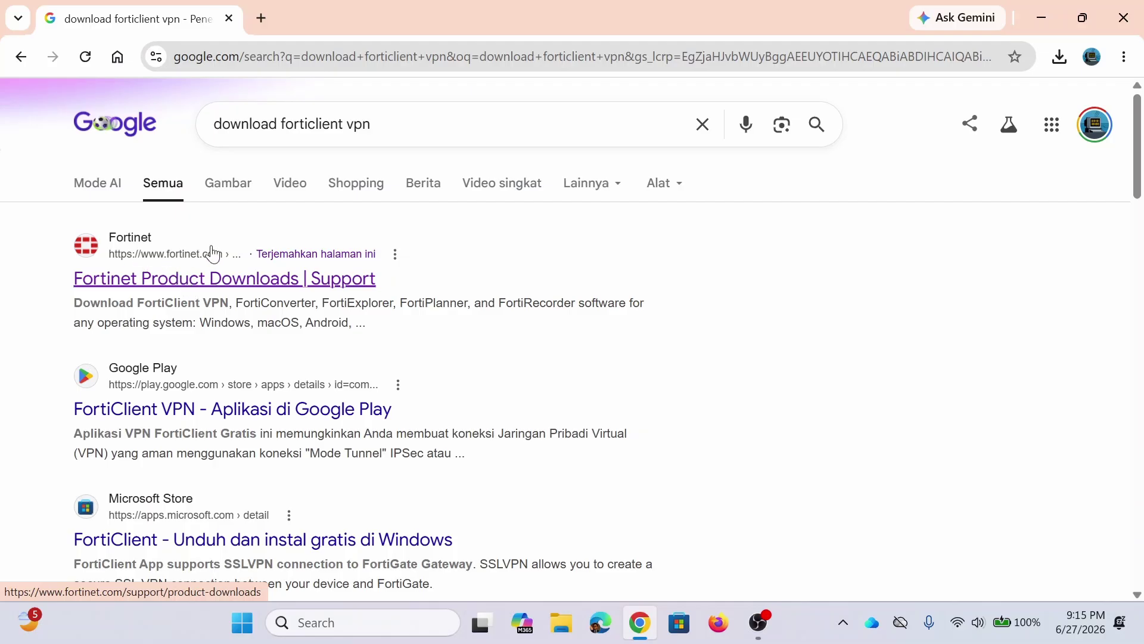
scroll(229, 376, "down", 4)
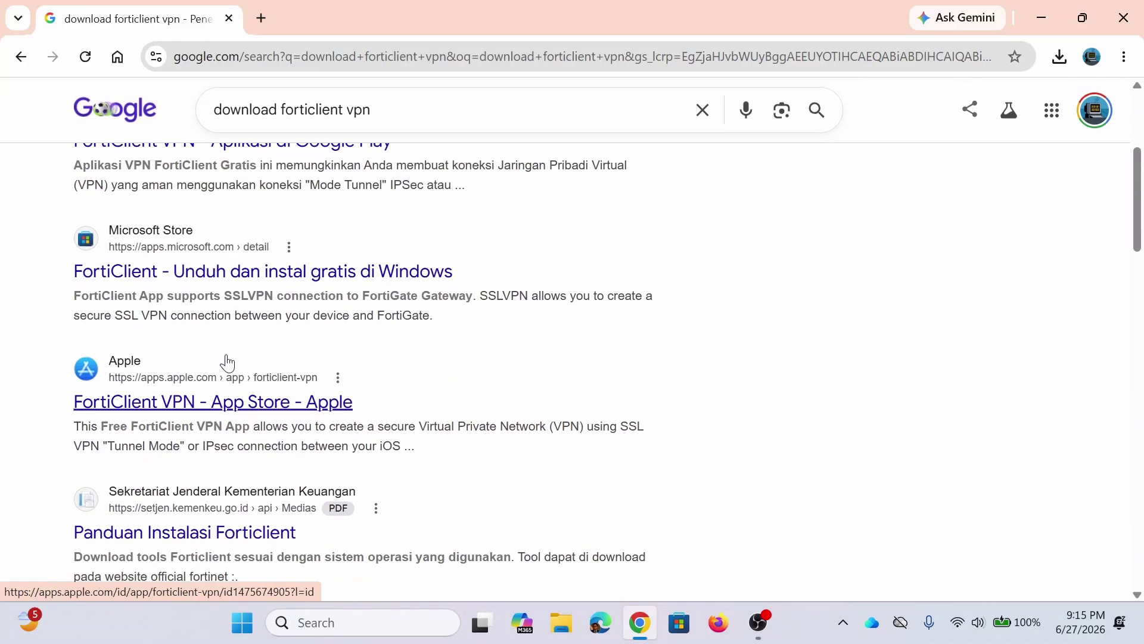
scroll(227, 362, "up", 3)
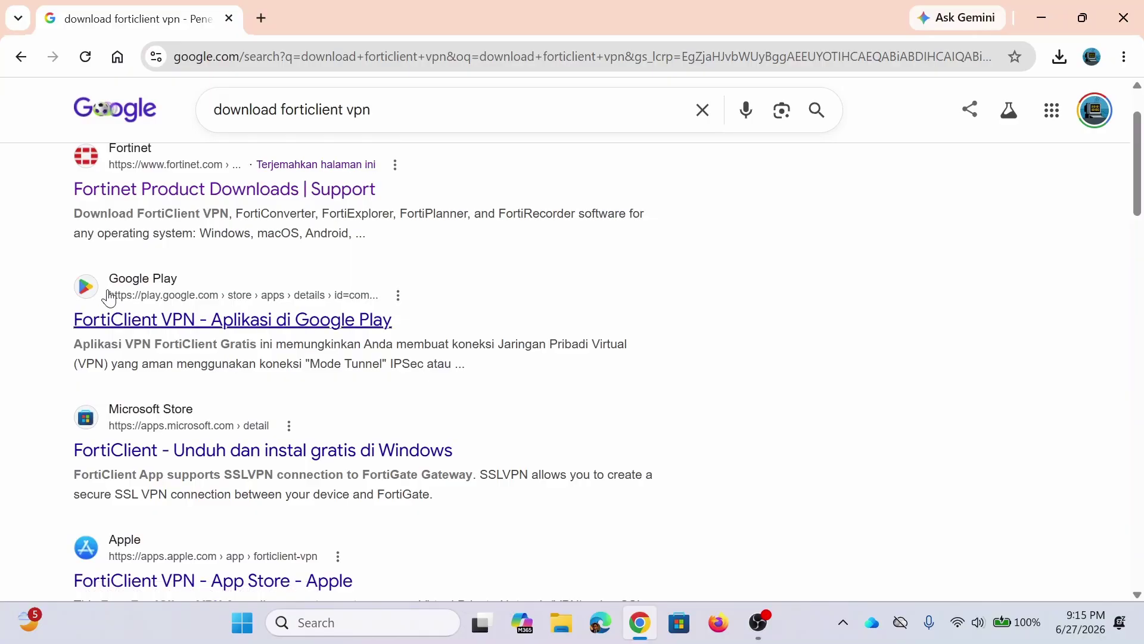
scroll(110, 456, "down", 3)
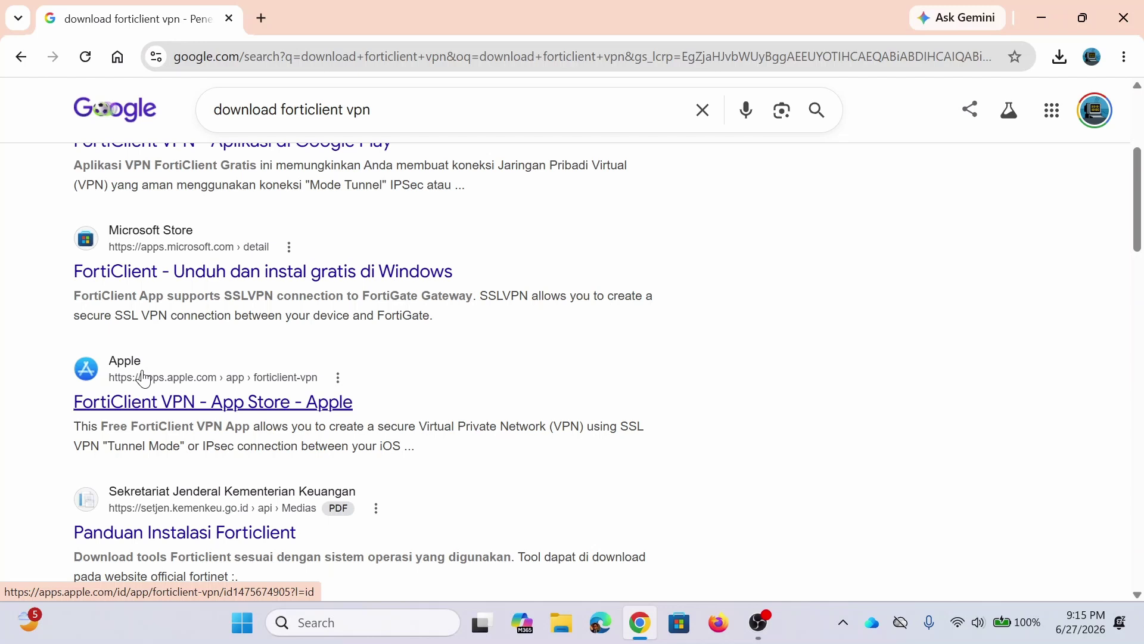
scroll(117, 302, "up", 5)
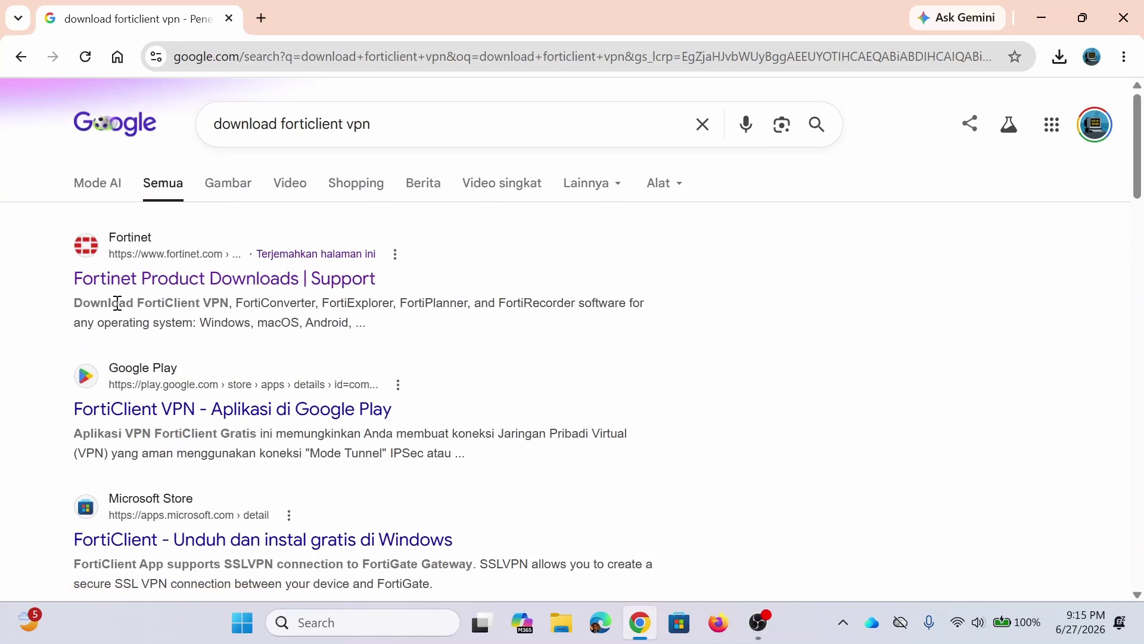
Step: Open Fortinet Product Downloads, close the cookie notice, and scroll to the FortiClient 7.4 editions
left_click(178, 293)
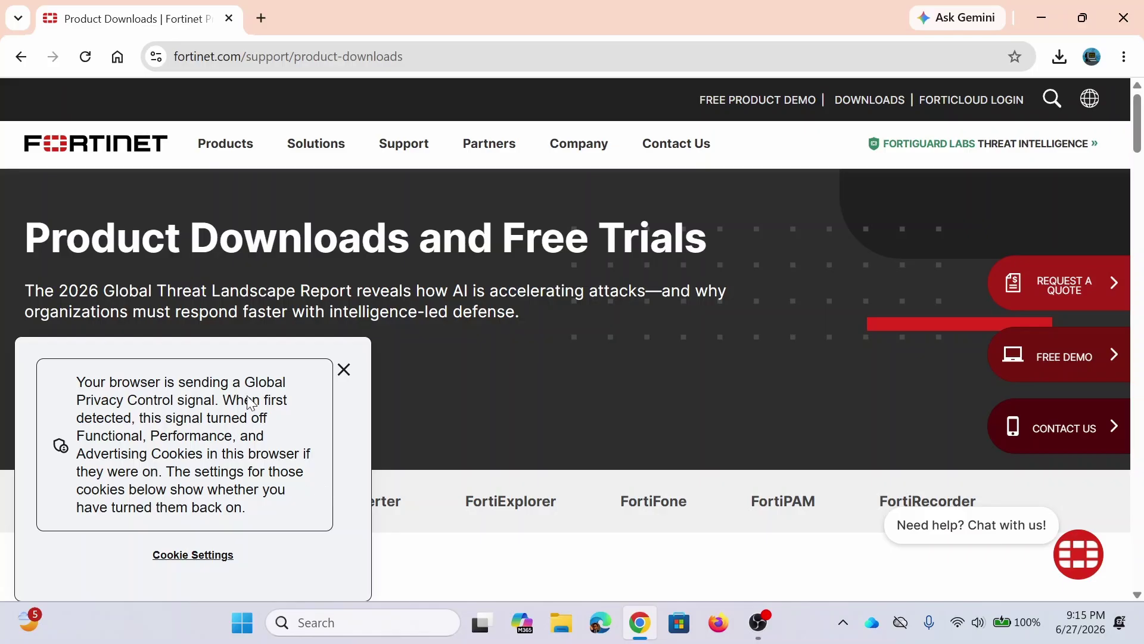
left_click(344, 370)
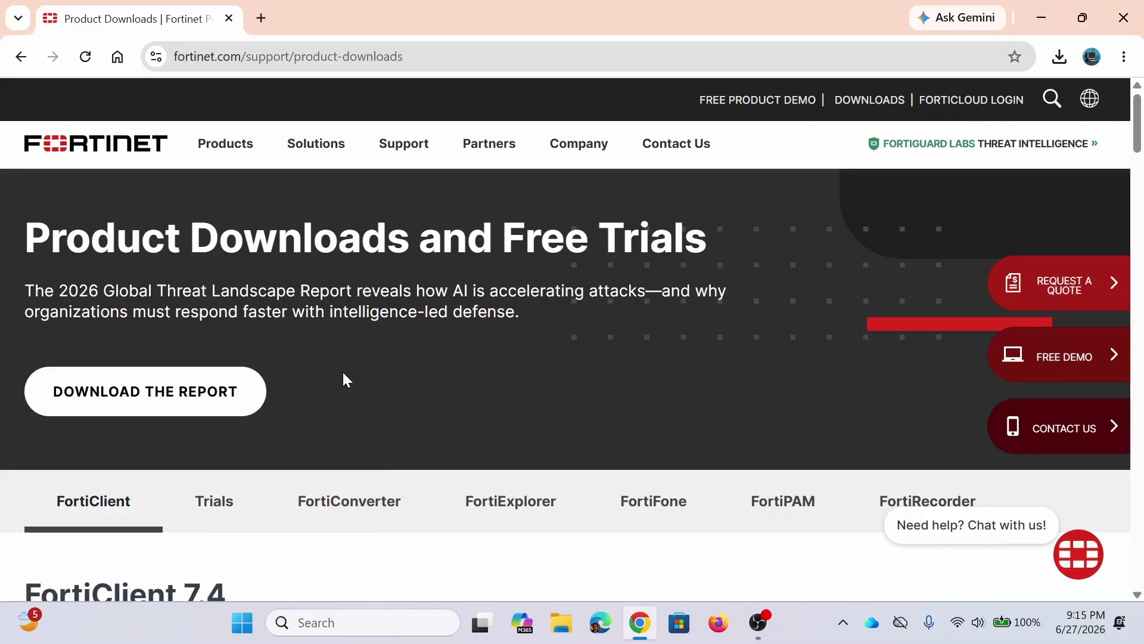
scroll(343, 378, "down", 5)
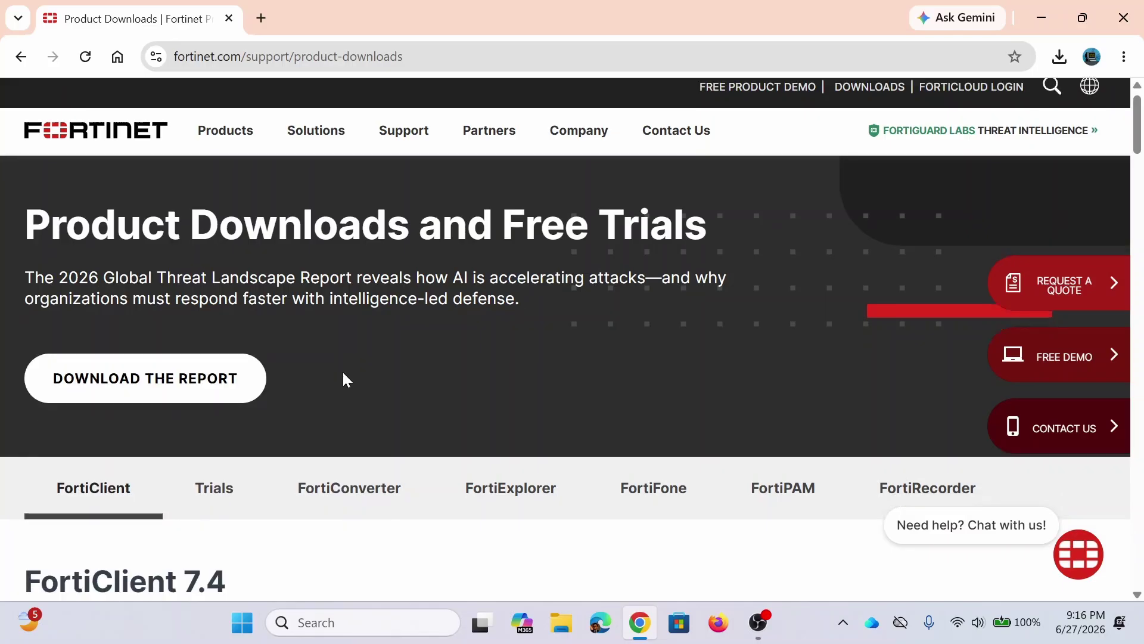
scroll(345, 381, "up", 5)
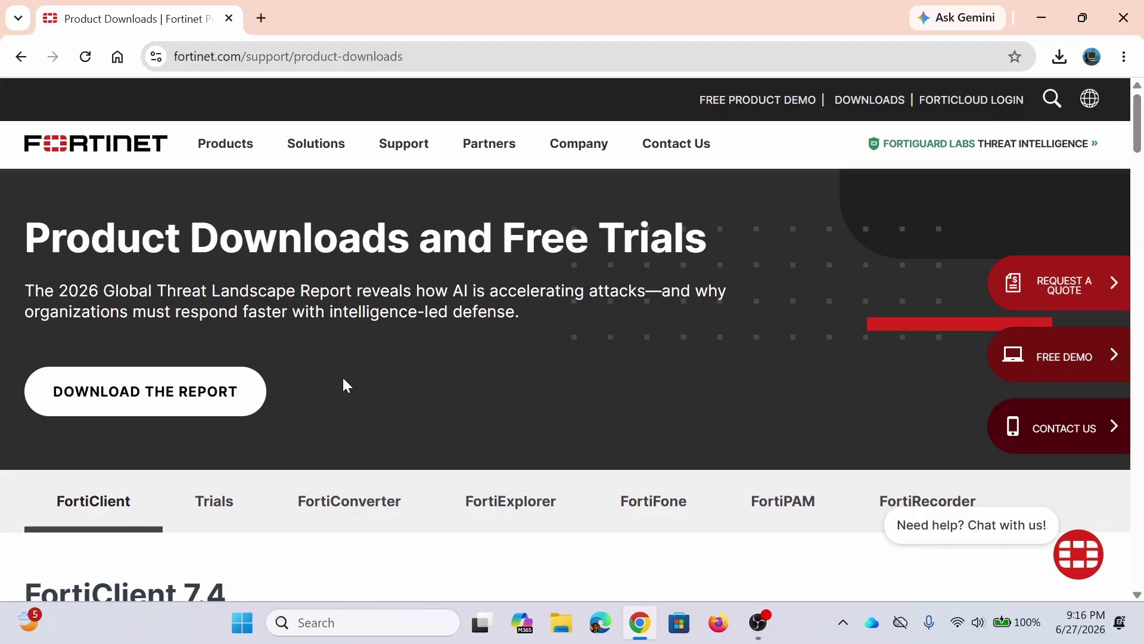
scroll(276, 414, "down", 3)
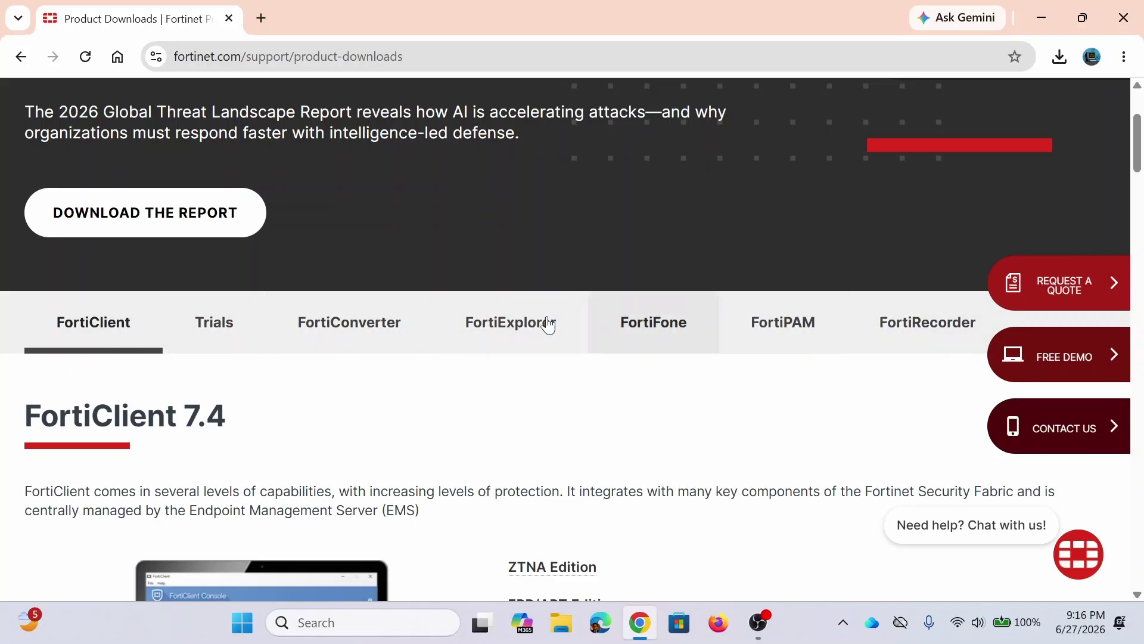
scroll(205, 382, "down", 3)
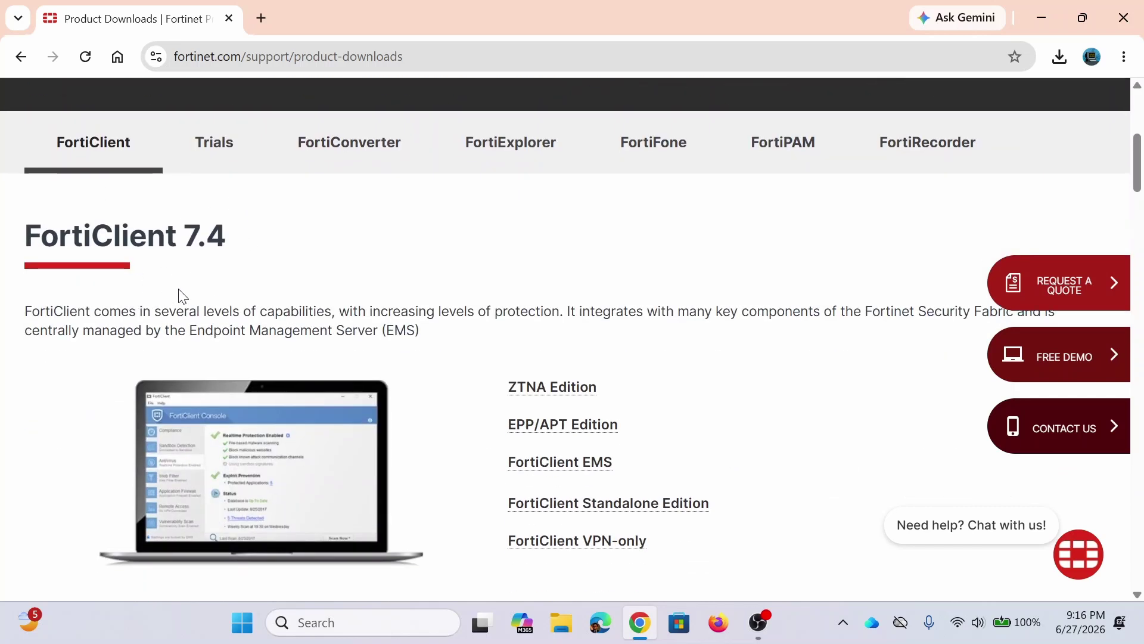
scroll(505, 256, "down", 1)
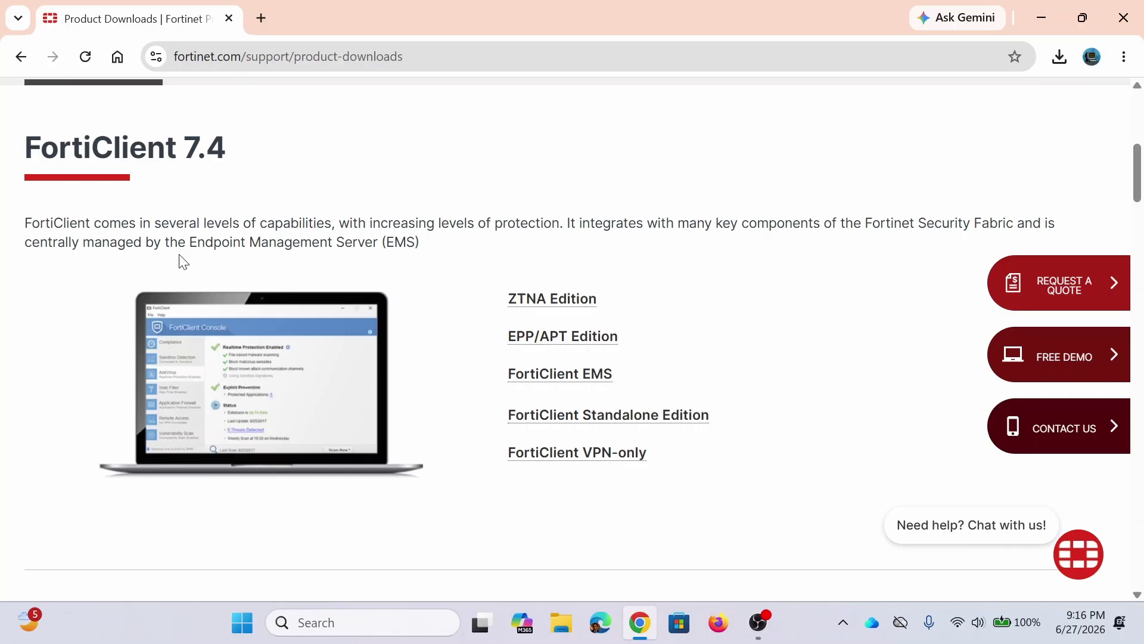
scroll(160, 365, "down", 4)
scroll(160, 366, "up", 4)
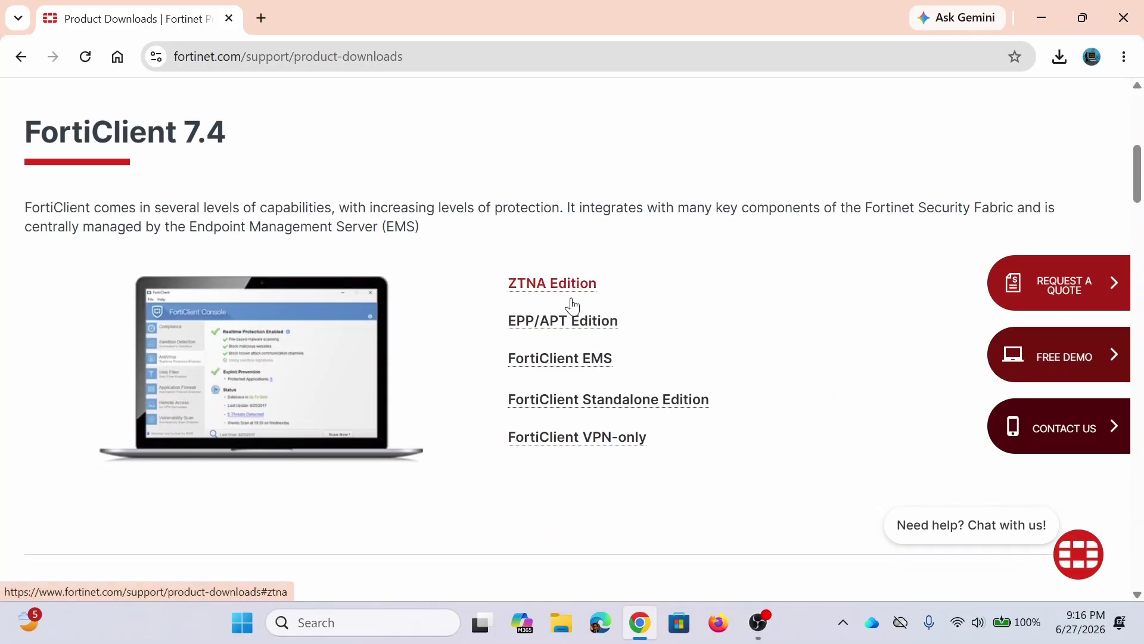
Step: Jump to the FortiClient ZTNA Edition section and review its download options
left_click(569, 299)
scroll(139, 320, "up", 1)
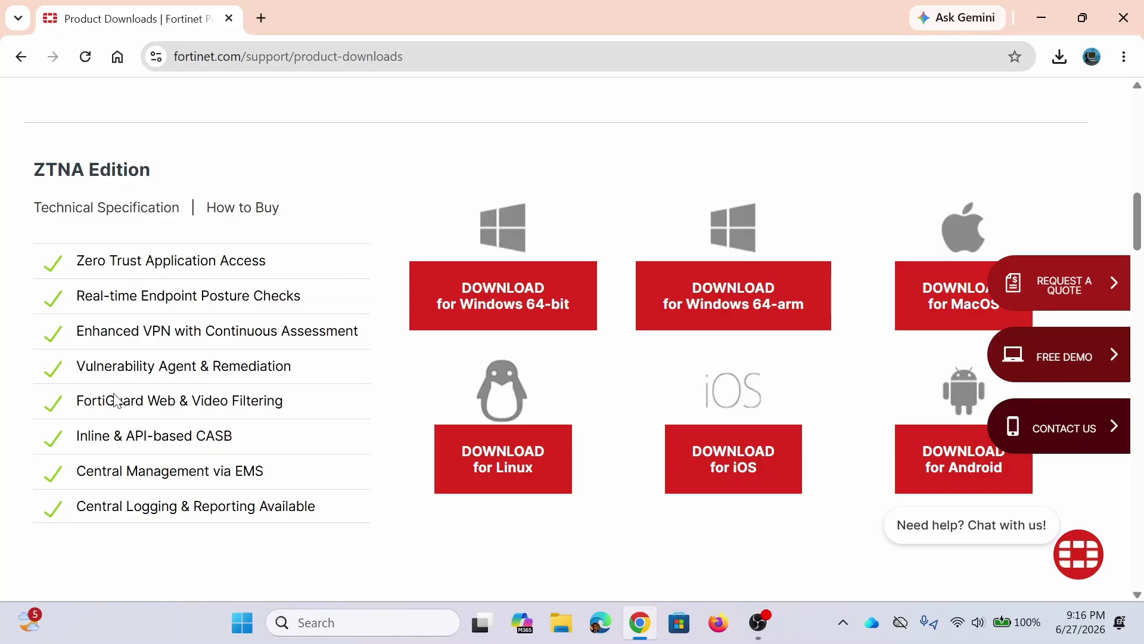
scroll(165, 328, "down", 3)
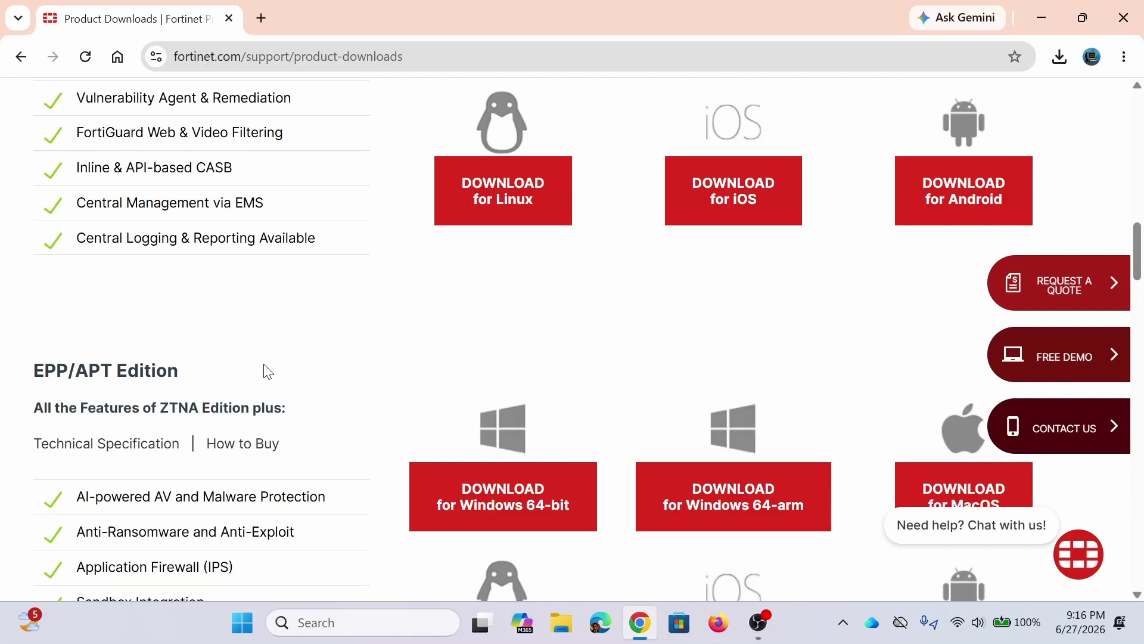
scroll(288, 345, "down", 3)
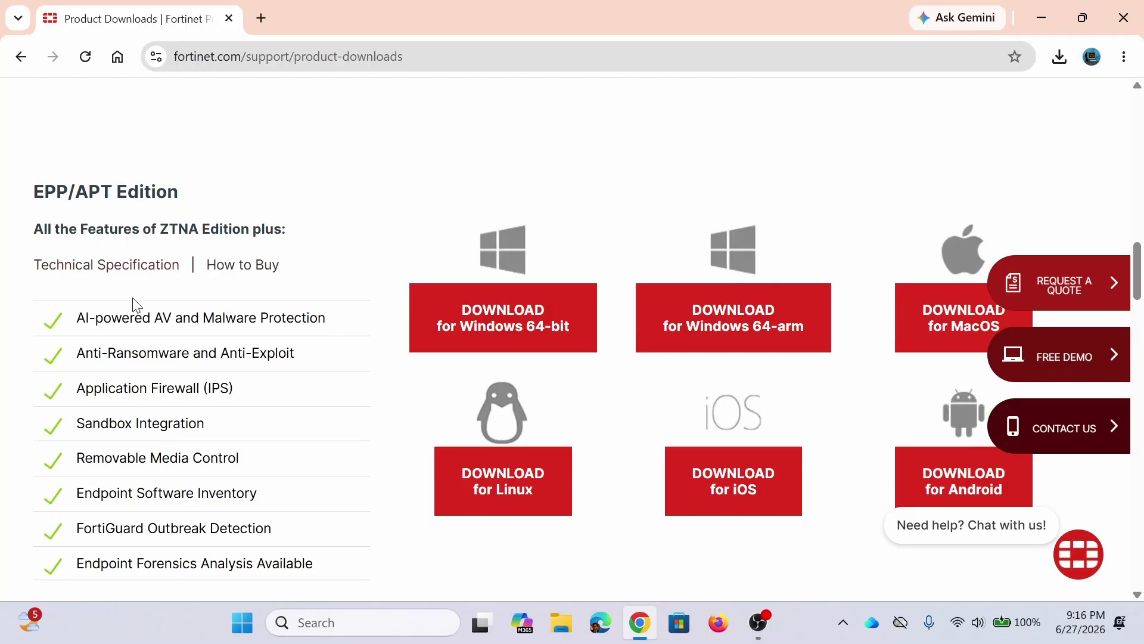
scroll(120, 336, "up", 5)
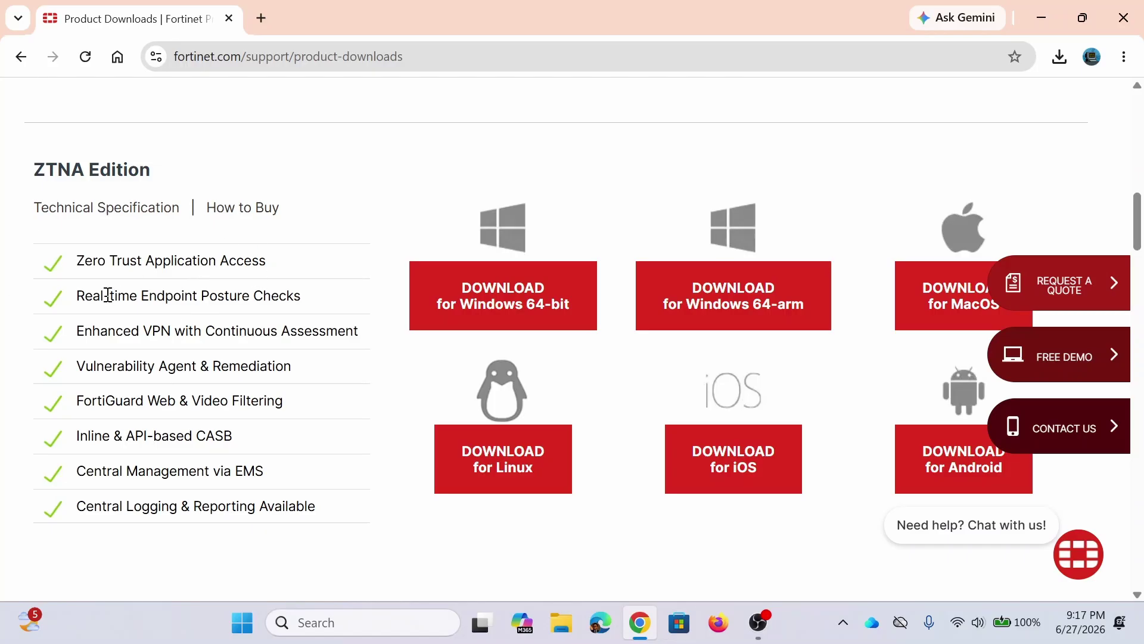
scroll(125, 328, "down", 7)
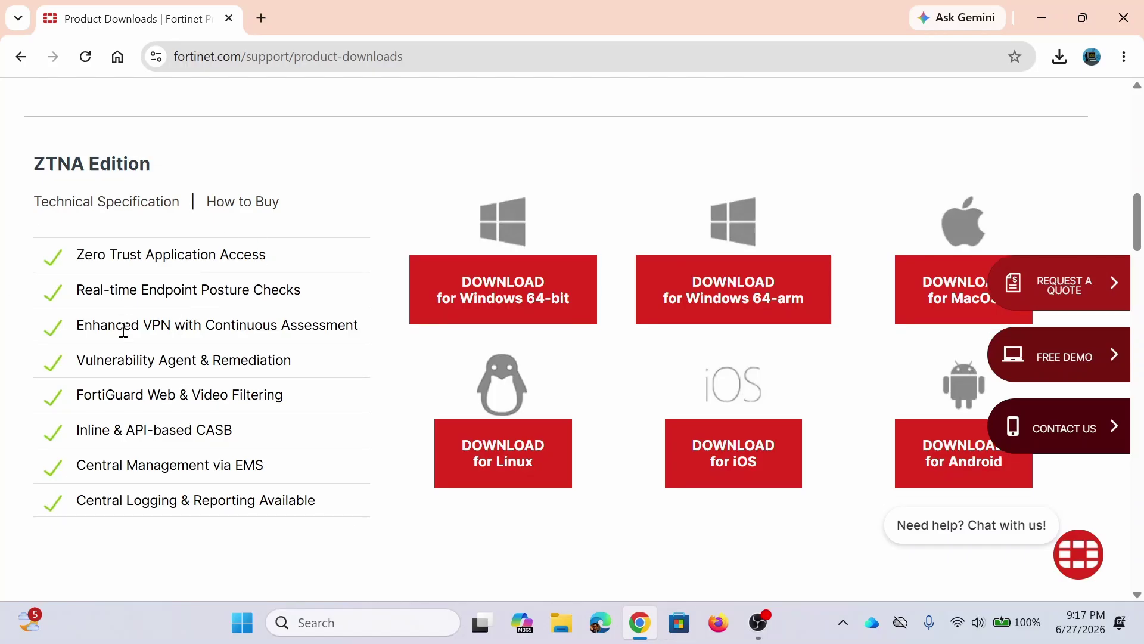
scroll(124, 329, "up", 6)
scroll(124, 329, "up", 3)
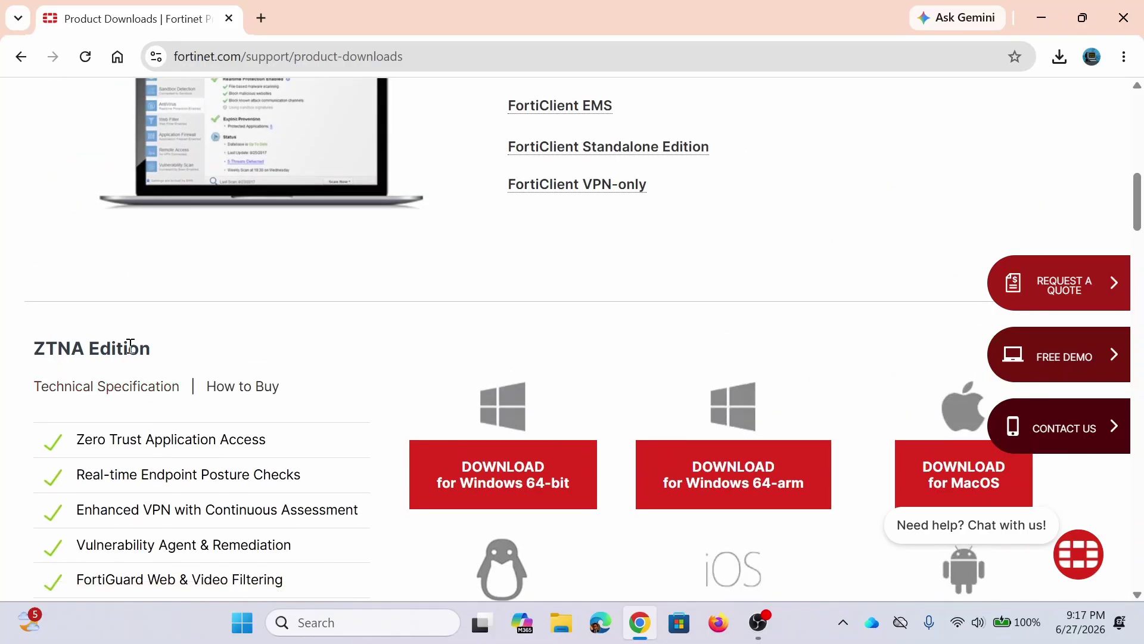
scroll(130, 346, "up", 3)
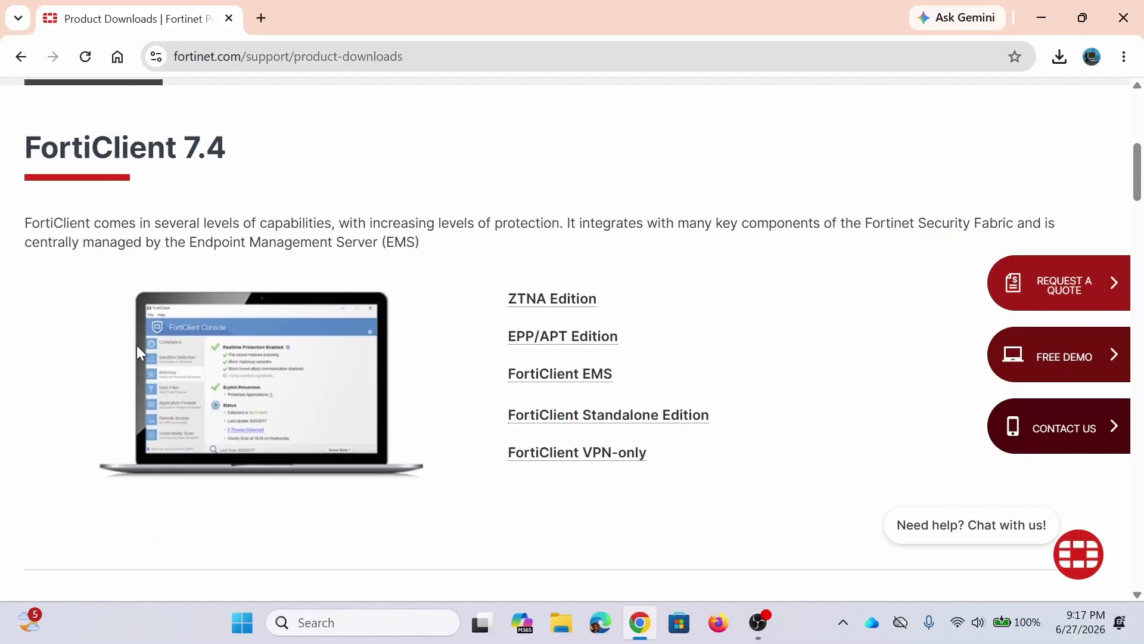
Step: Scroll on through the EPP/APT and EMS editions, settling back on EMS
scroll(134, 354, "down", 4)
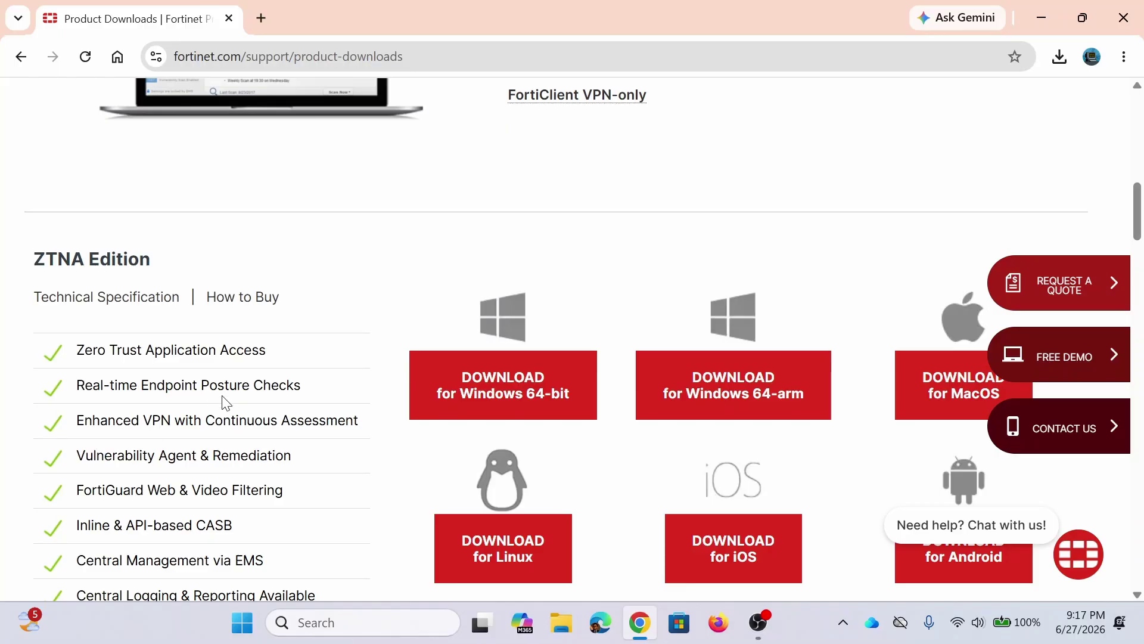
scroll(224, 403, "down", 7)
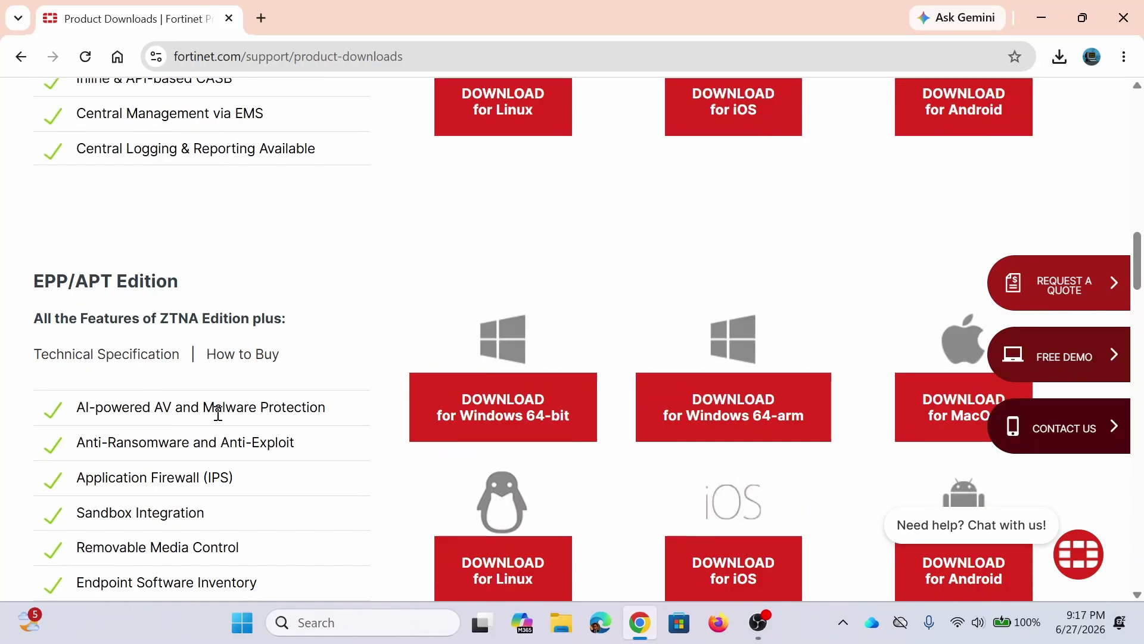
scroll(168, 312, "down", 3)
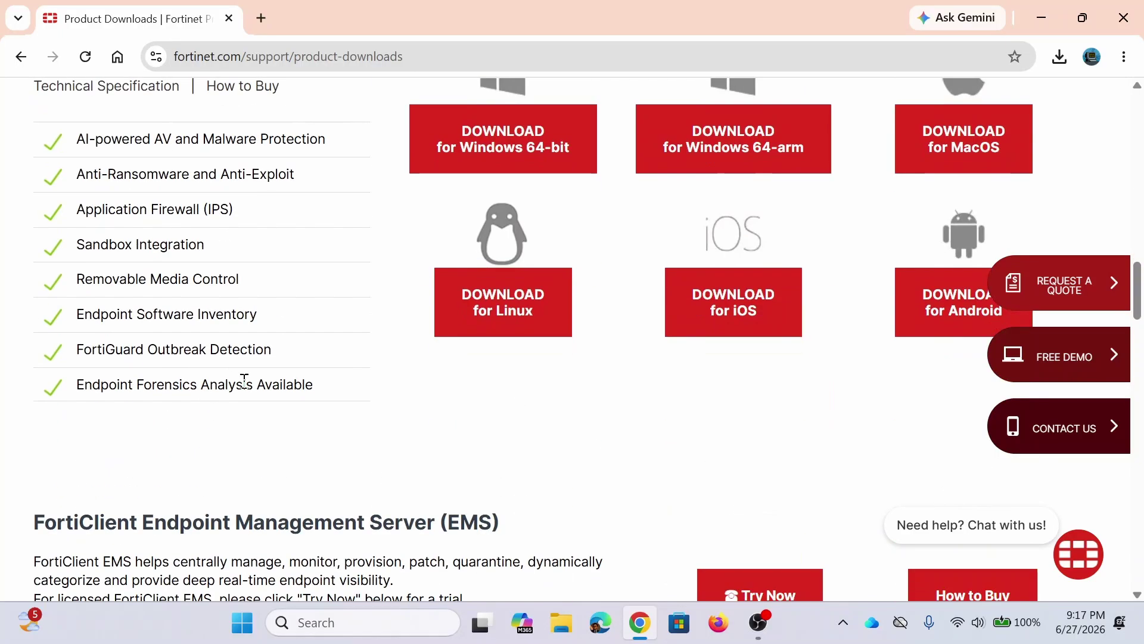
scroll(241, 377, "up", 11)
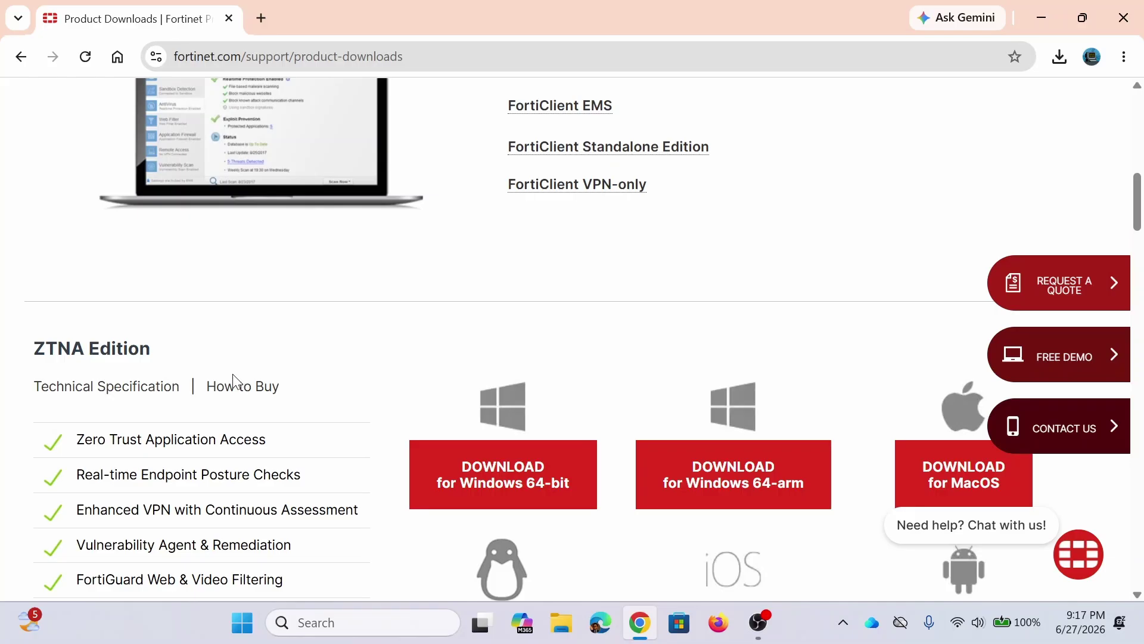
scroll(232, 380, "down", 4)
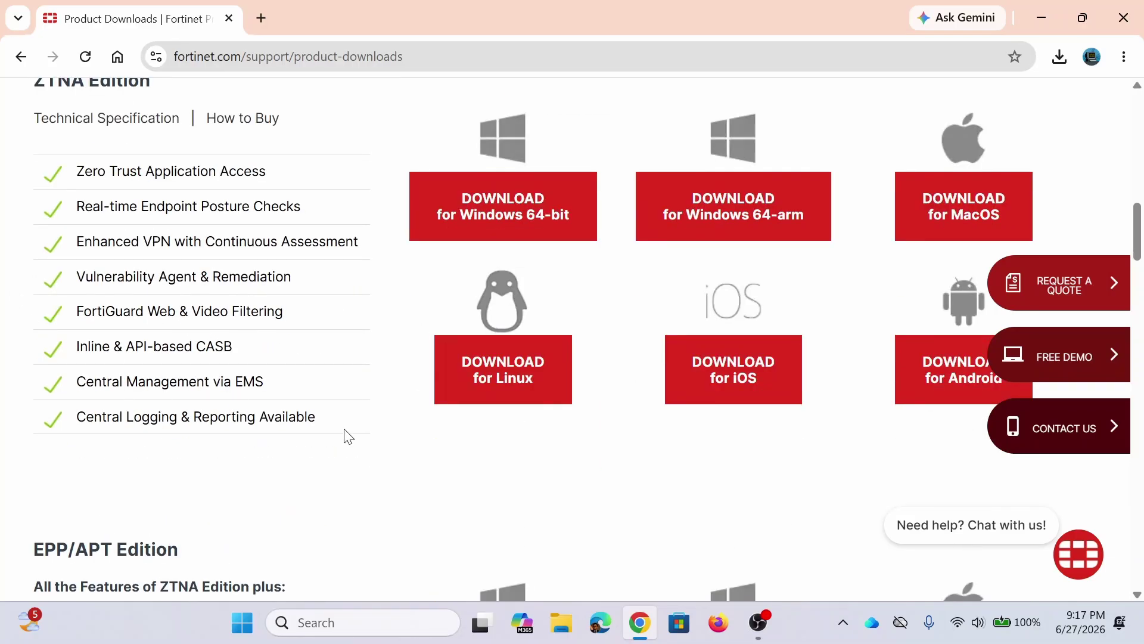
scroll(307, 453, "down", 7)
scroll(243, 430, "down", 5)
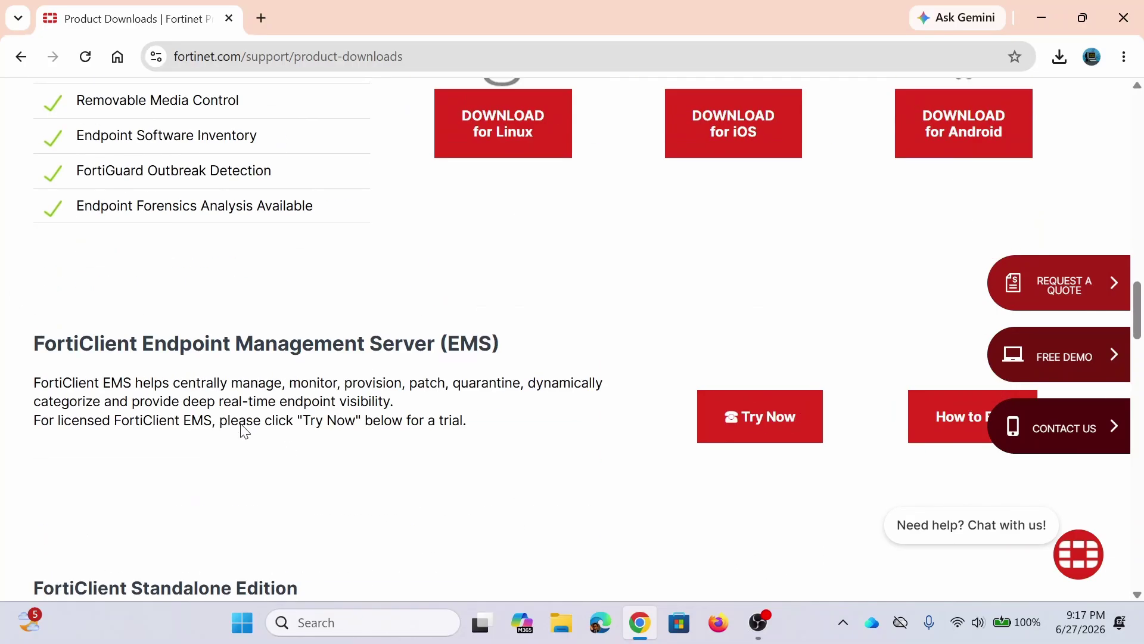
scroll(243, 429, "down", 3)
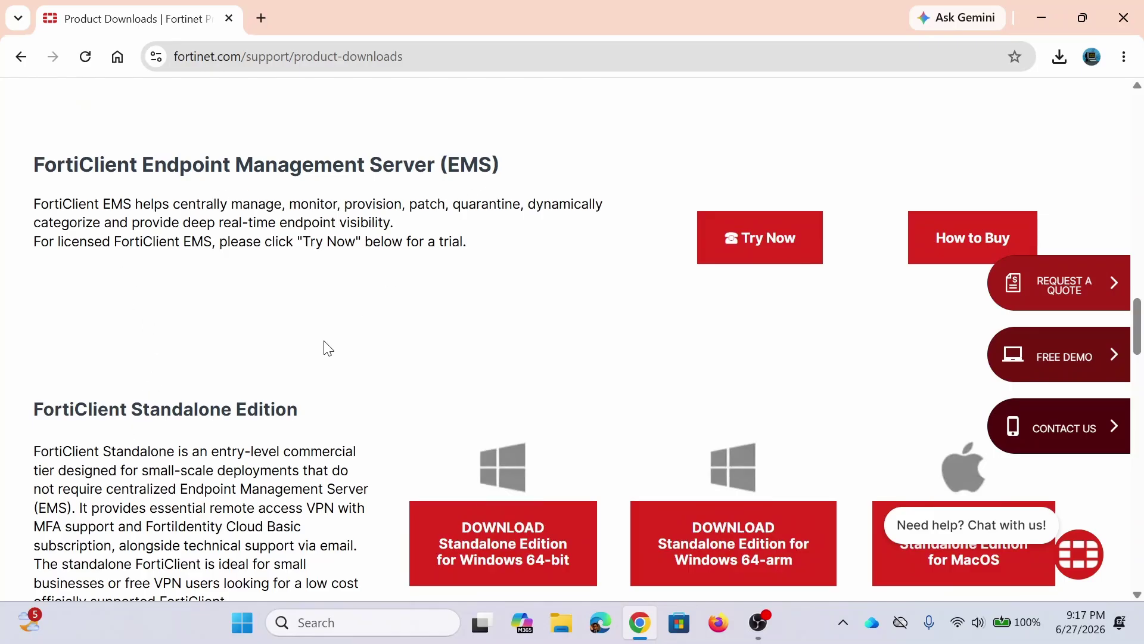
scroll(306, 458, "up", 3)
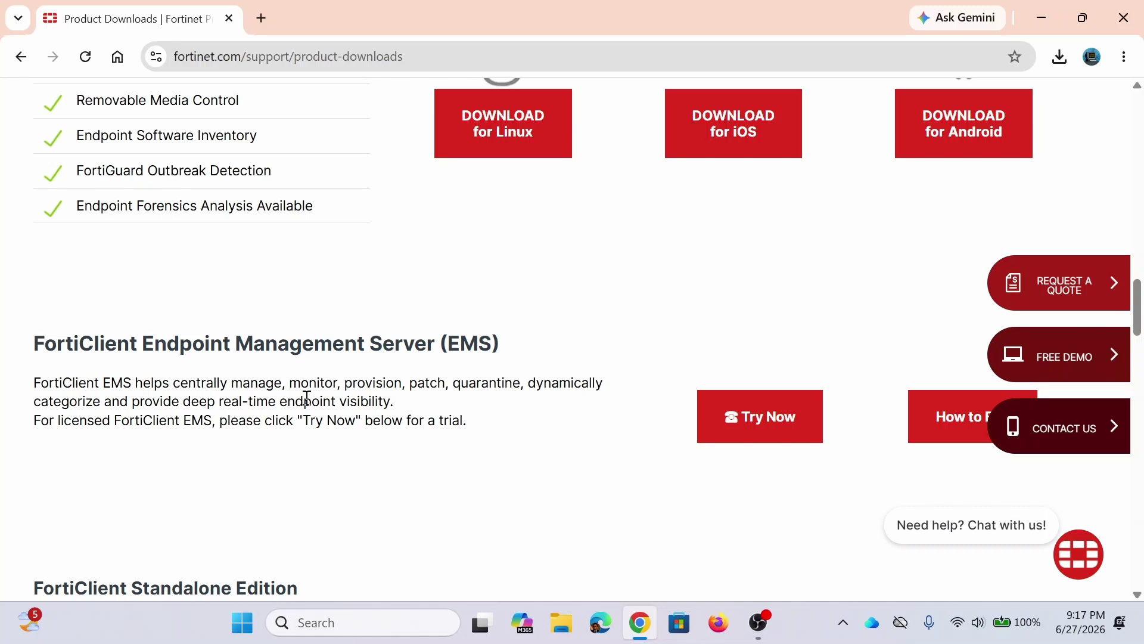
Step: Scroll the downloads page back to the FortiClient 7.4 edition links
scroll(306, 398, "down", 3)
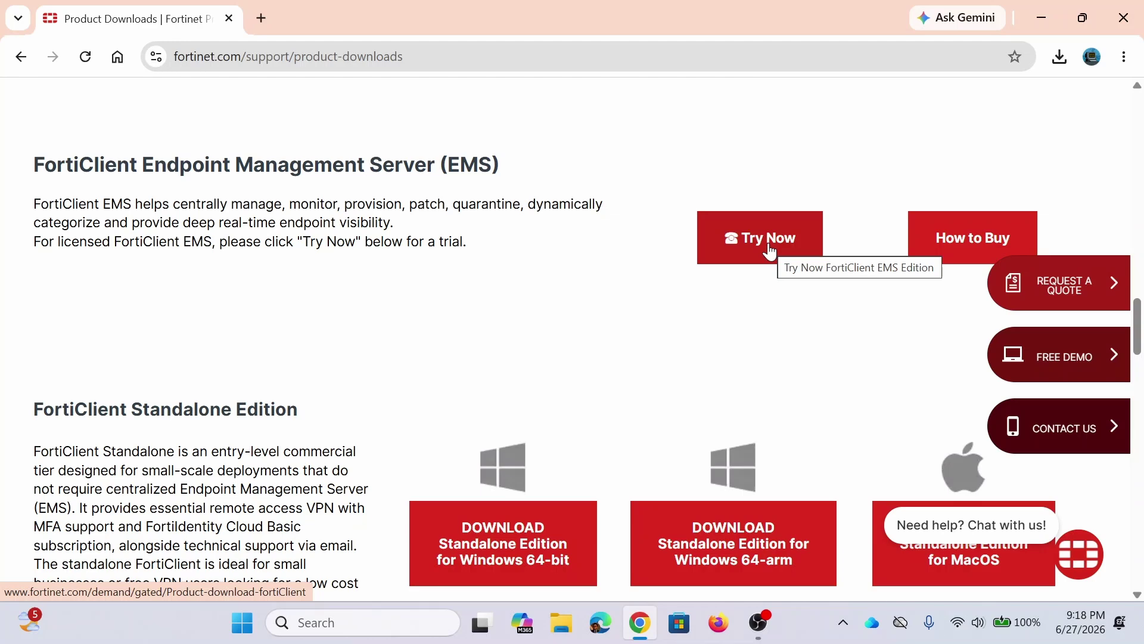
scroll(360, 427, "down", 6)
scroll(171, 440, "up", 3)
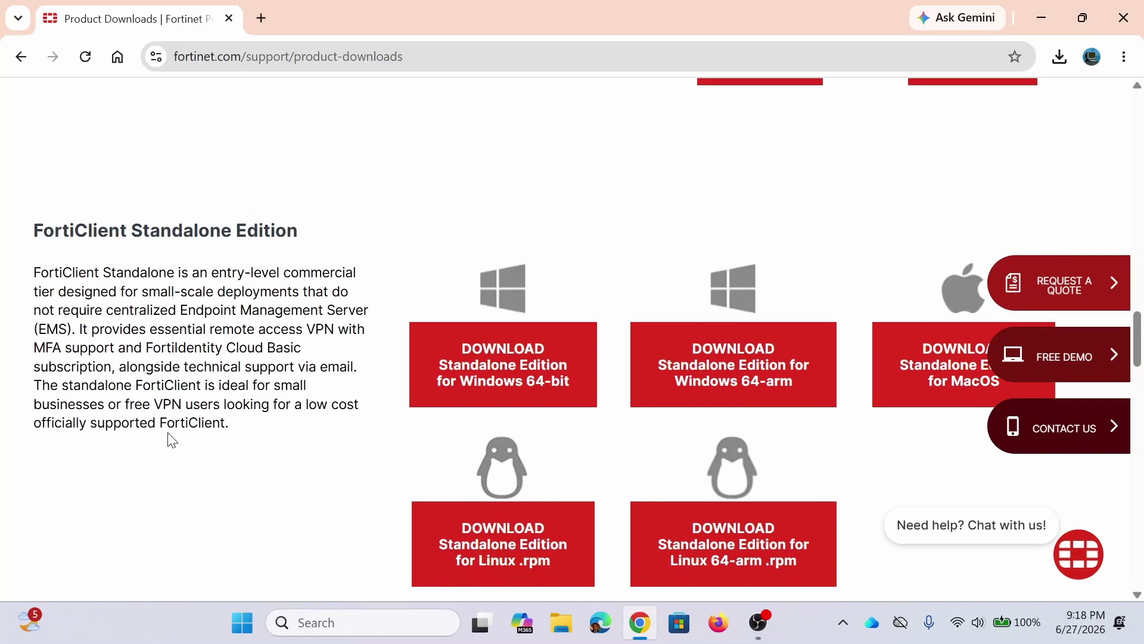
scroll(172, 440, "down", 1)
scroll(171, 440, "up", 1)
scroll(238, 310, "down", 6)
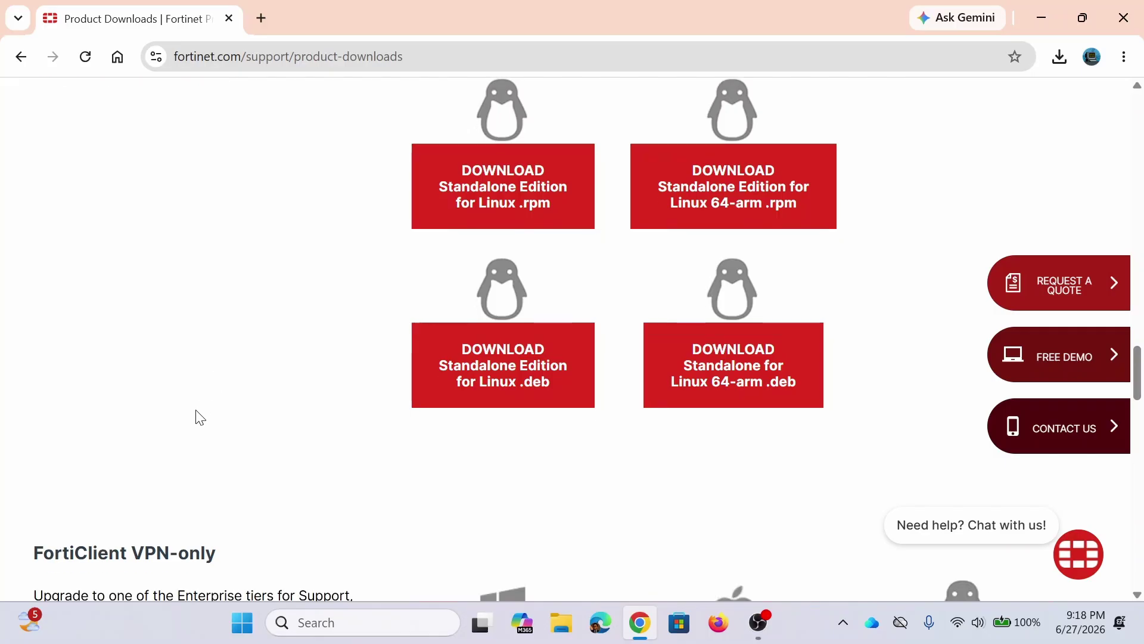
scroll(201, 417, "down", 6)
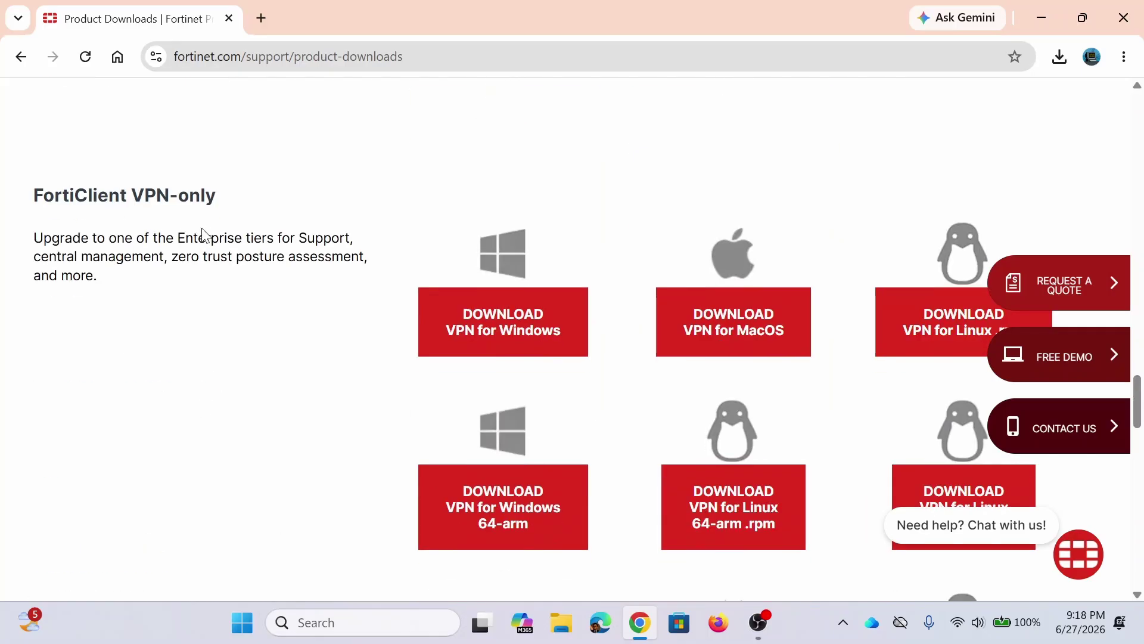
scroll(207, 385, "down", 13)
scroll(201, 391, "up", 1)
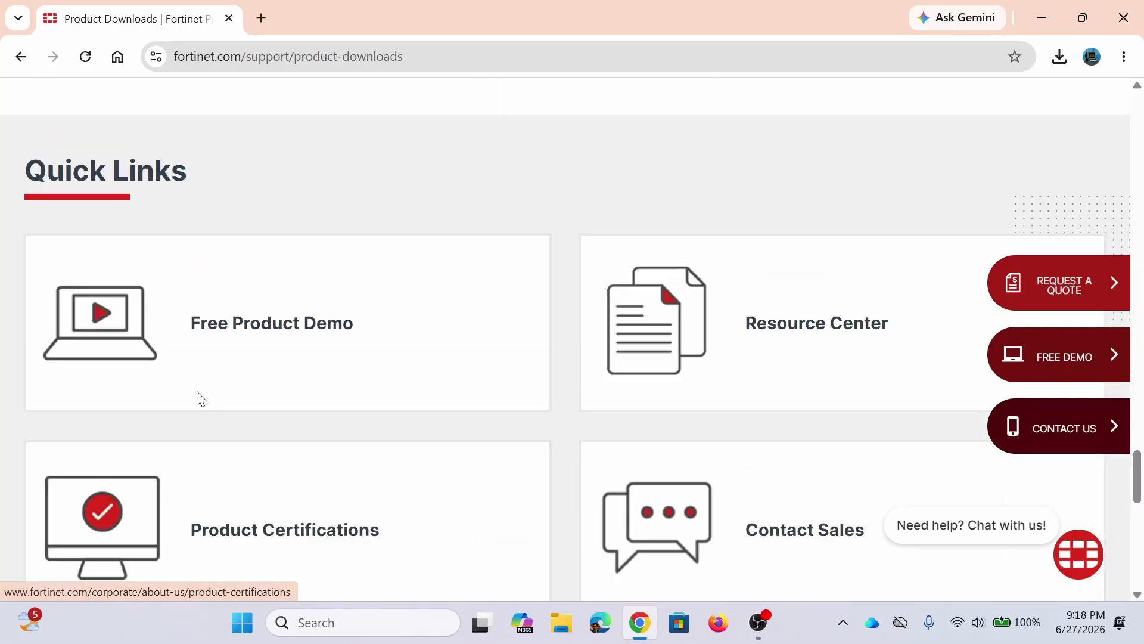
scroll(200, 400, "up", 20)
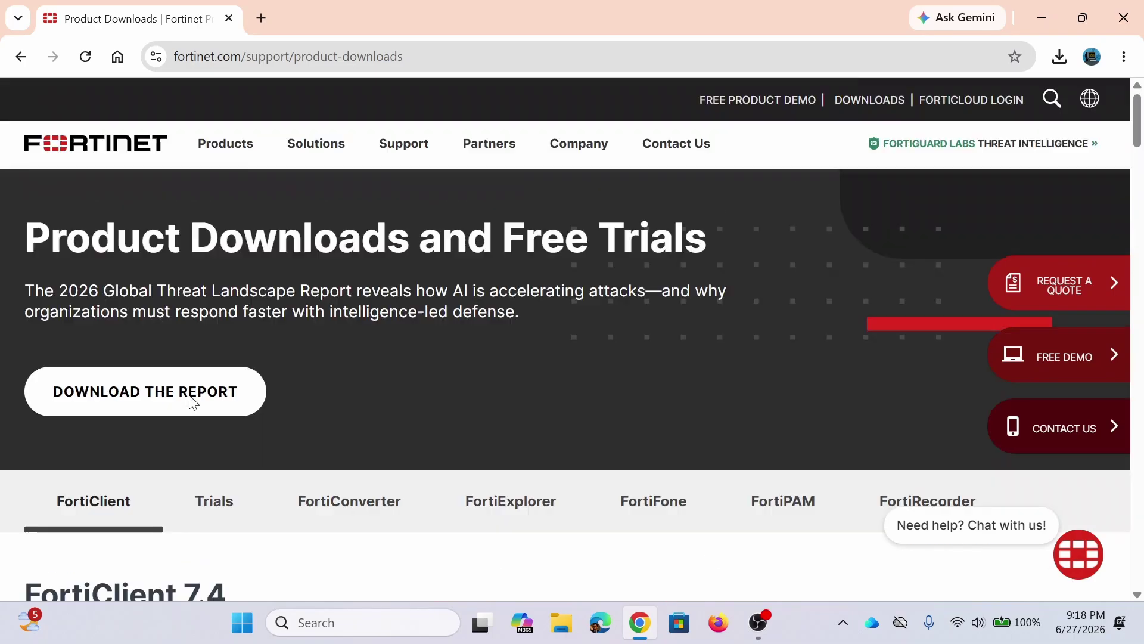
scroll(192, 402, "down", 9)
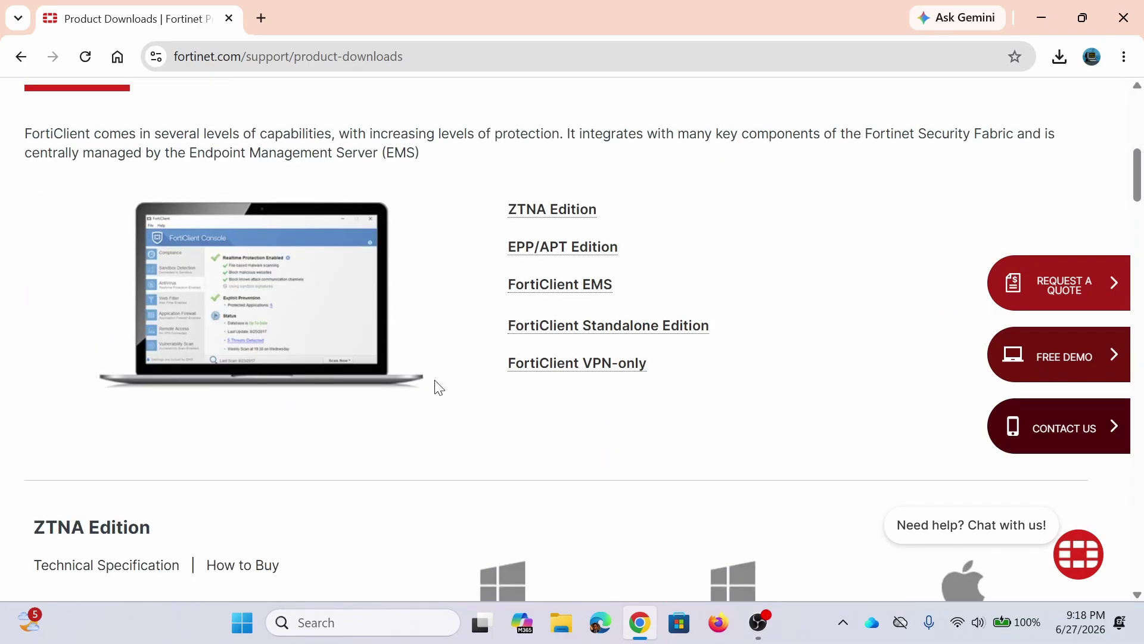
Step: Jump to the FortiClient VPN-only download section via its anchor link
left_click(553, 362)
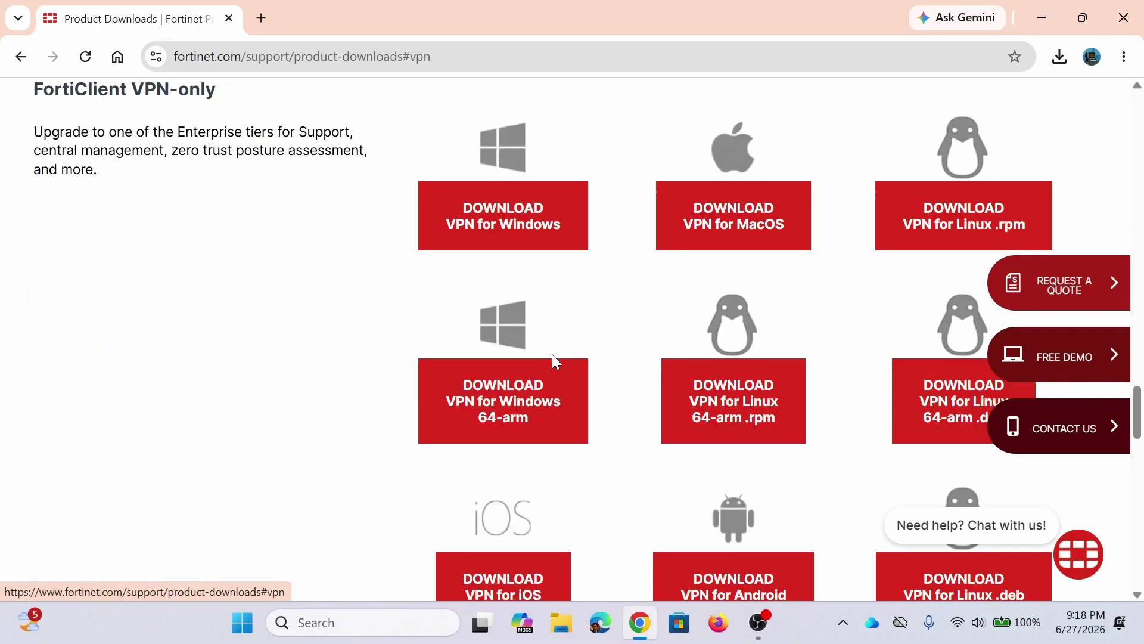
scroll(370, 398, "up", 1)
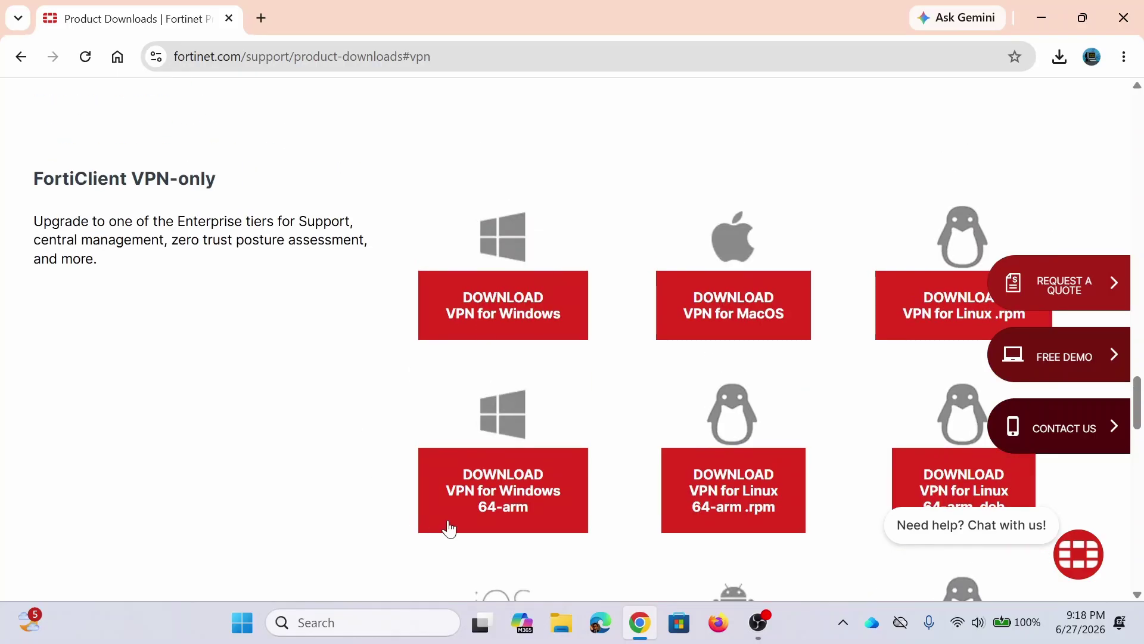
scroll(723, 430, "down", 4)
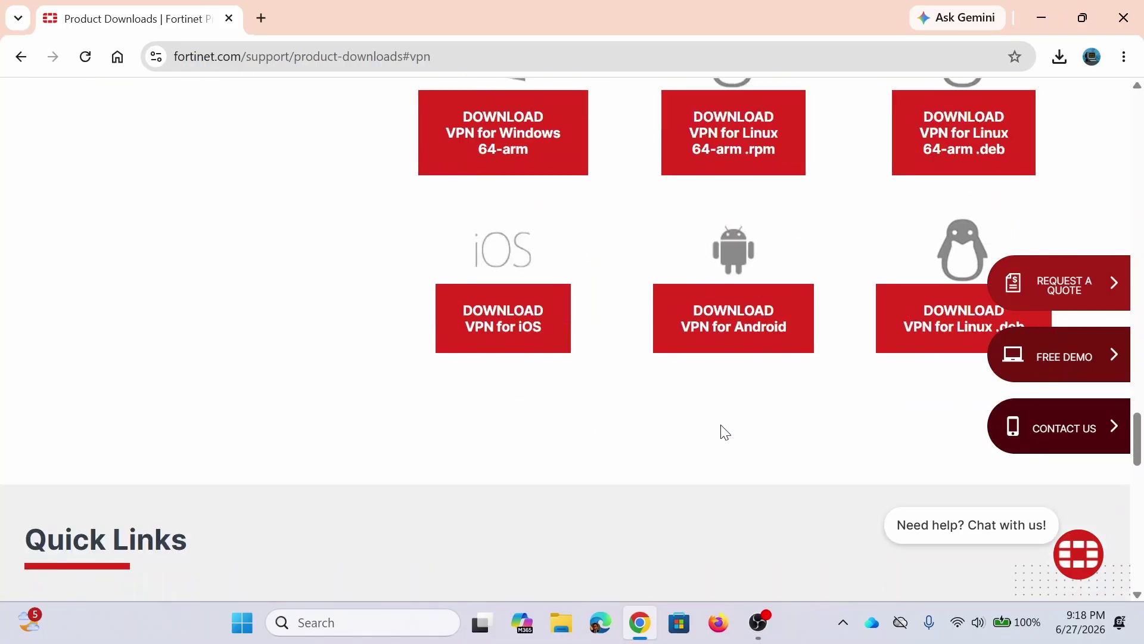
scroll(682, 458, "up", 4)
Step: Open the Windows VPN download form, autofill name and e-mail, and enter the company name
left_click(490, 329)
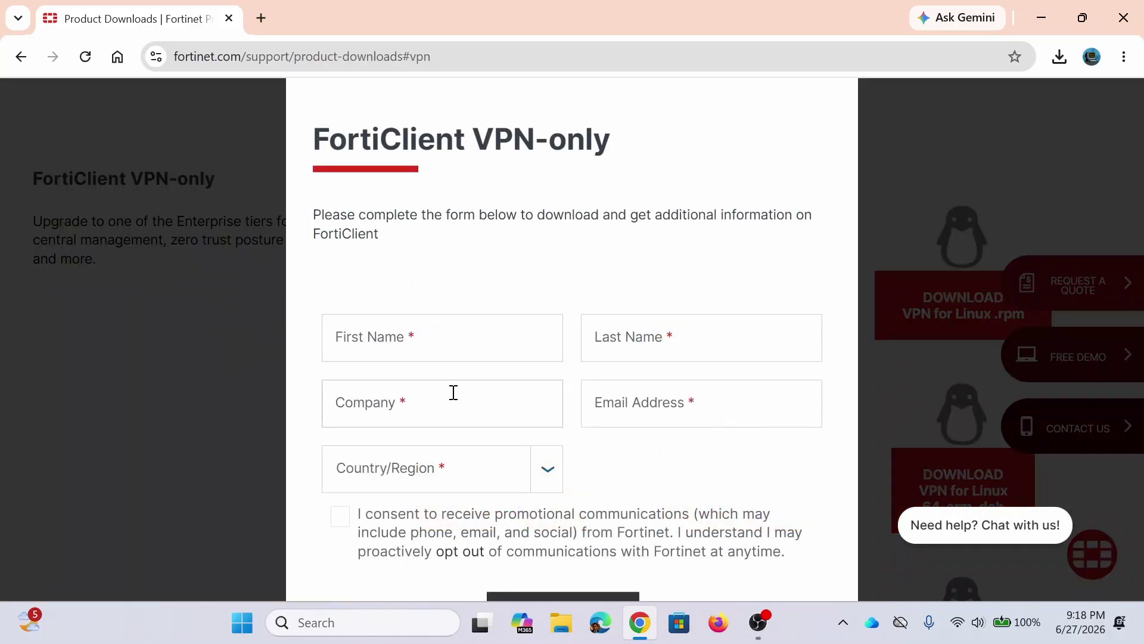
left_click(457, 350)
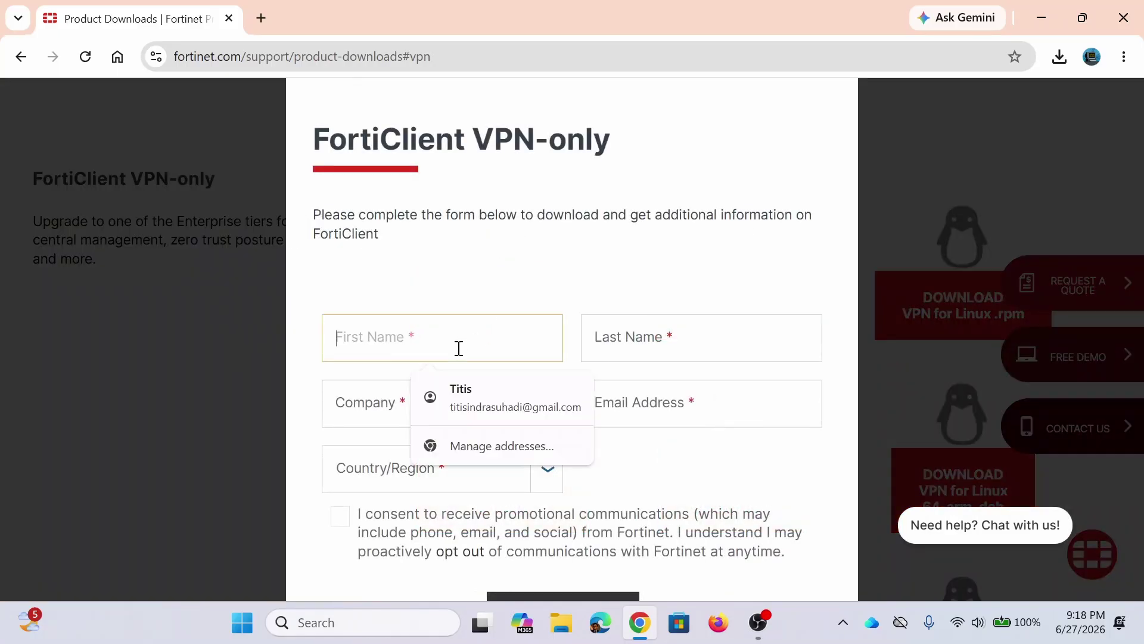
left_click(496, 399)
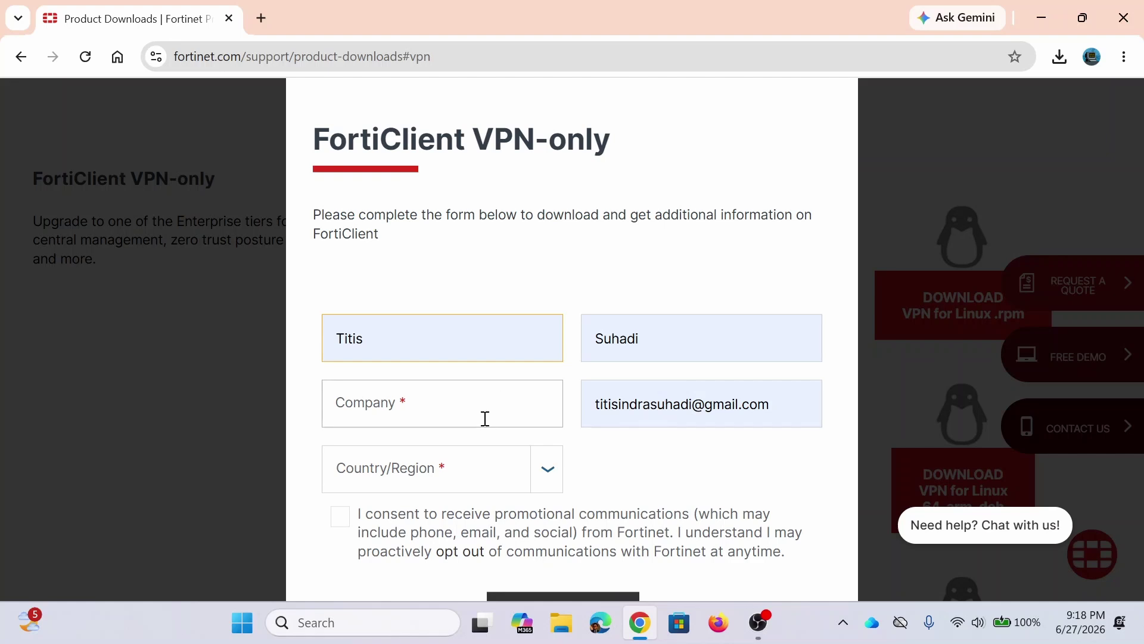
left_click(485, 419)
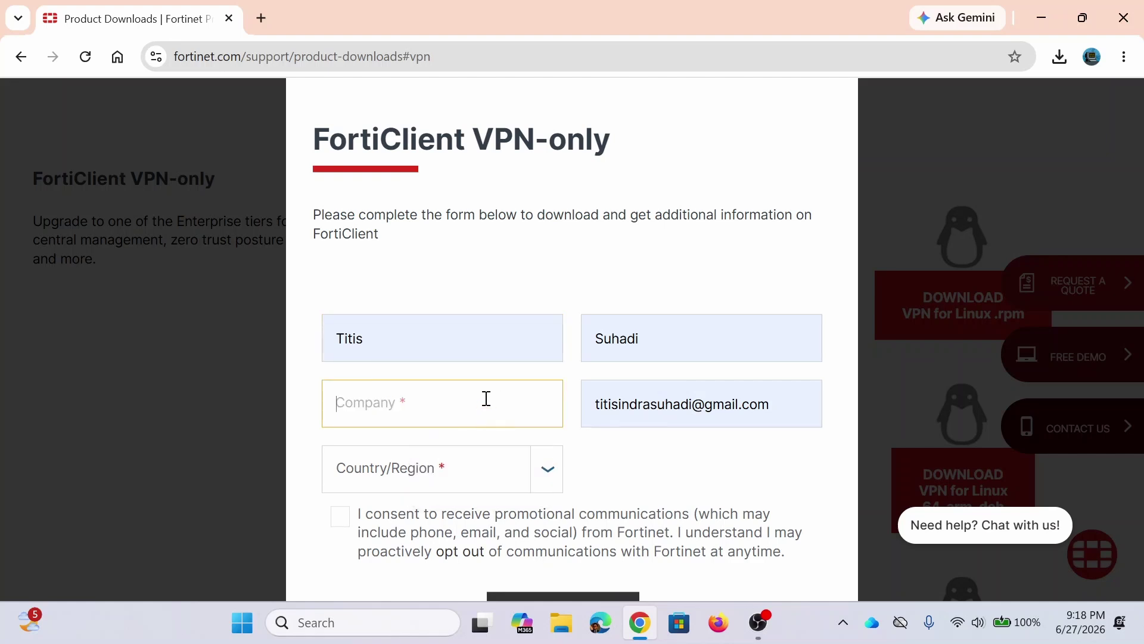
type("Titis Tech guide")
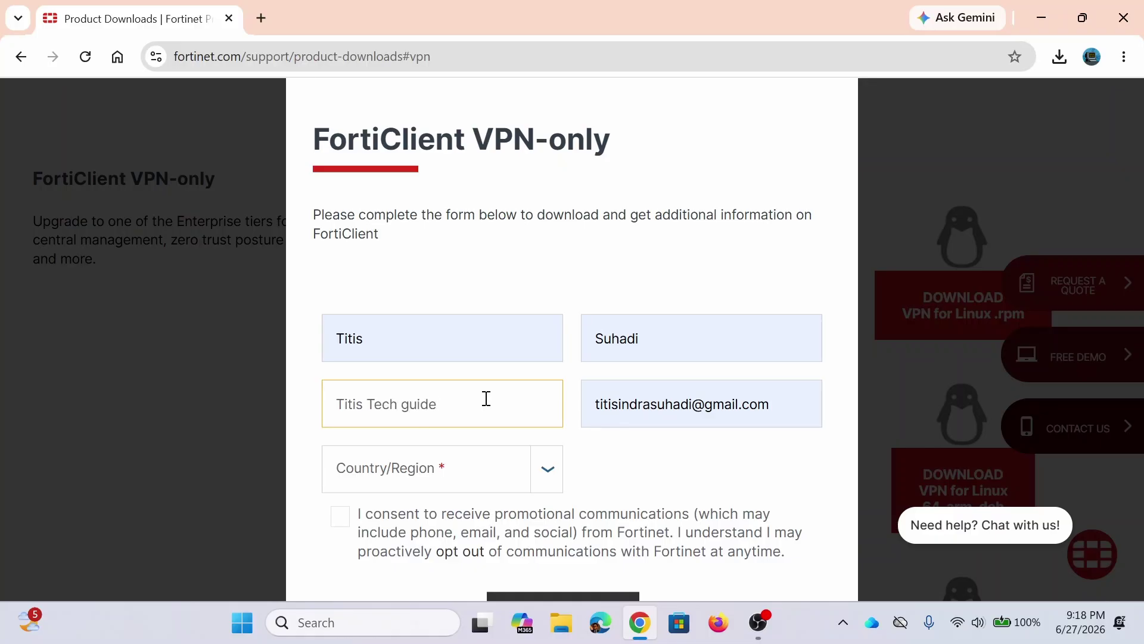
Step: Choose Indonesia as the form's Country/Region
left_click(451, 489)
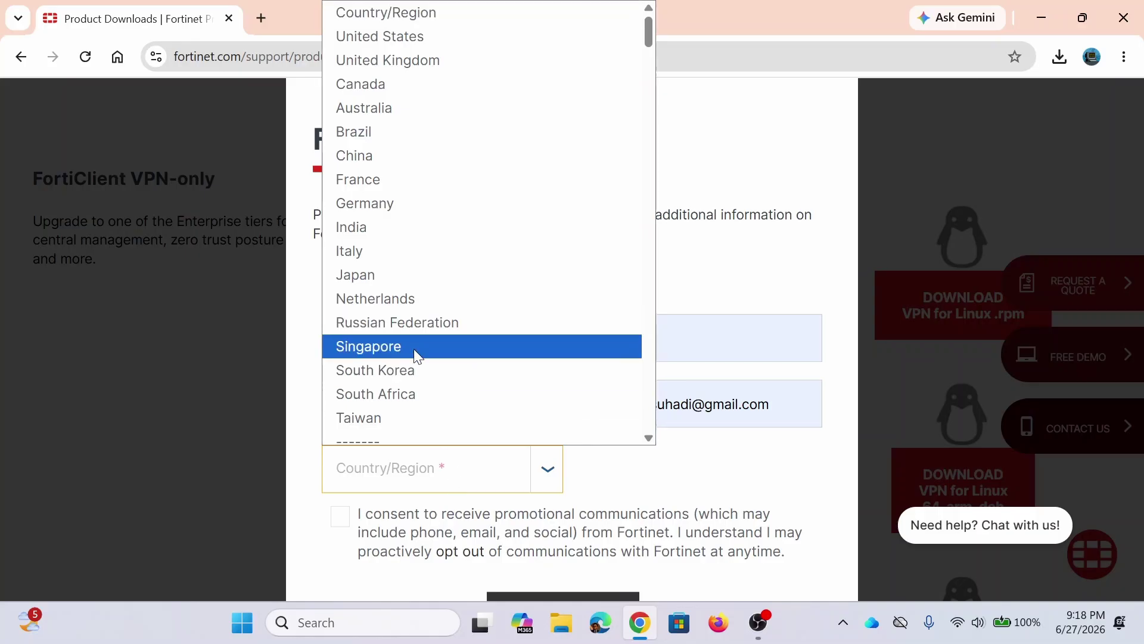
scroll(420, 336, "down", 6)
scroll(420, 346, "down", 20)
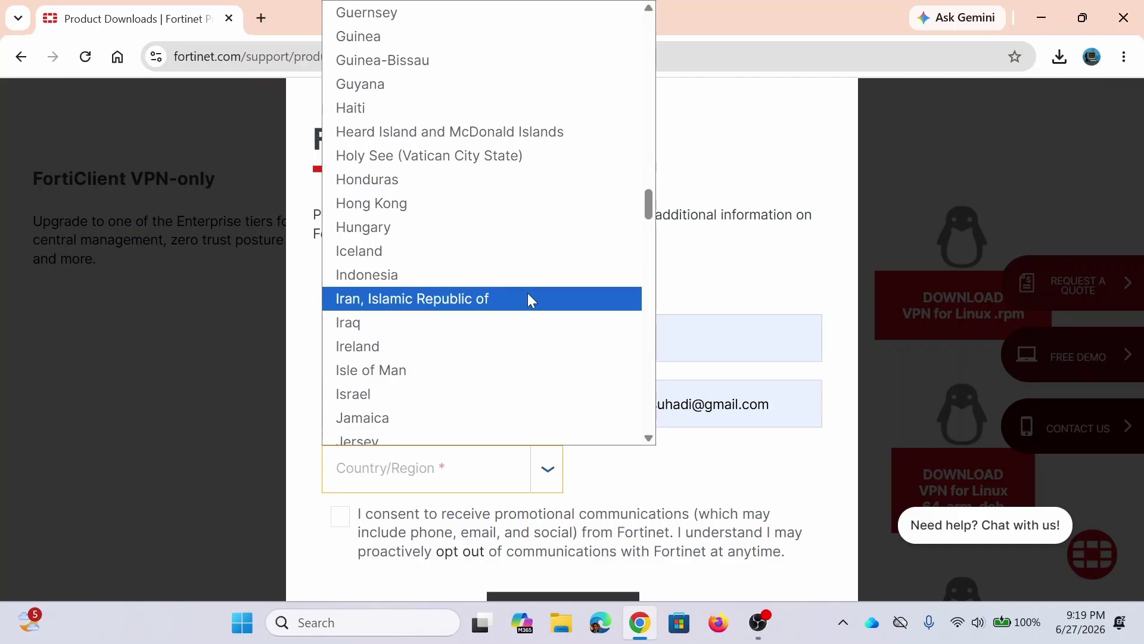
left_click(540, 288)
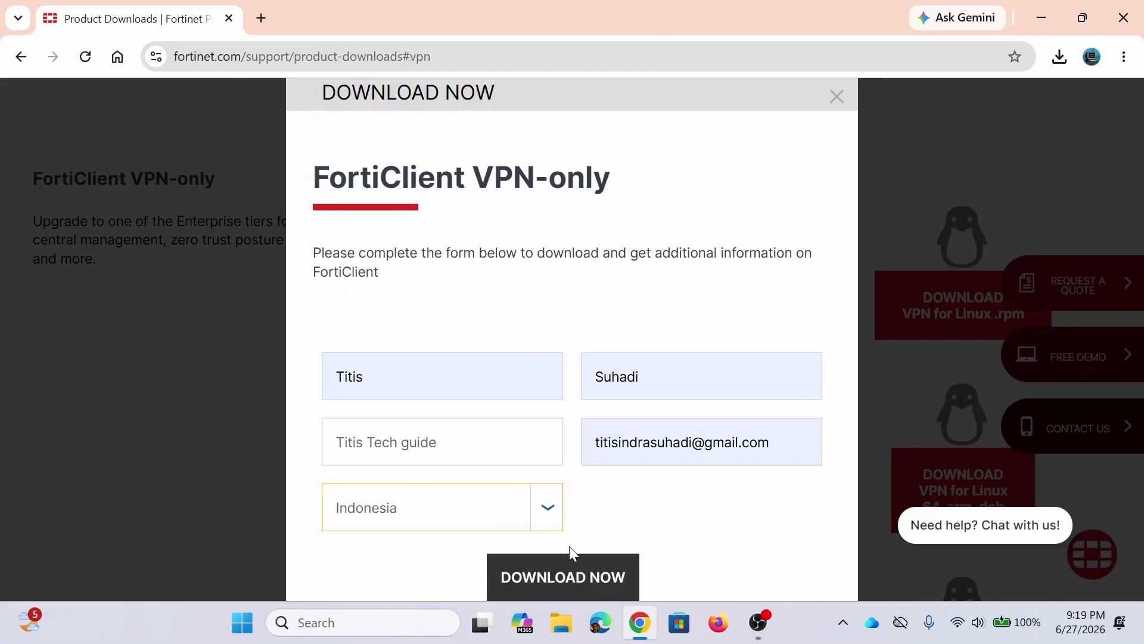
Step: Submit the form, then zoom the page out two levels to see it whole
left_click(602, 576)
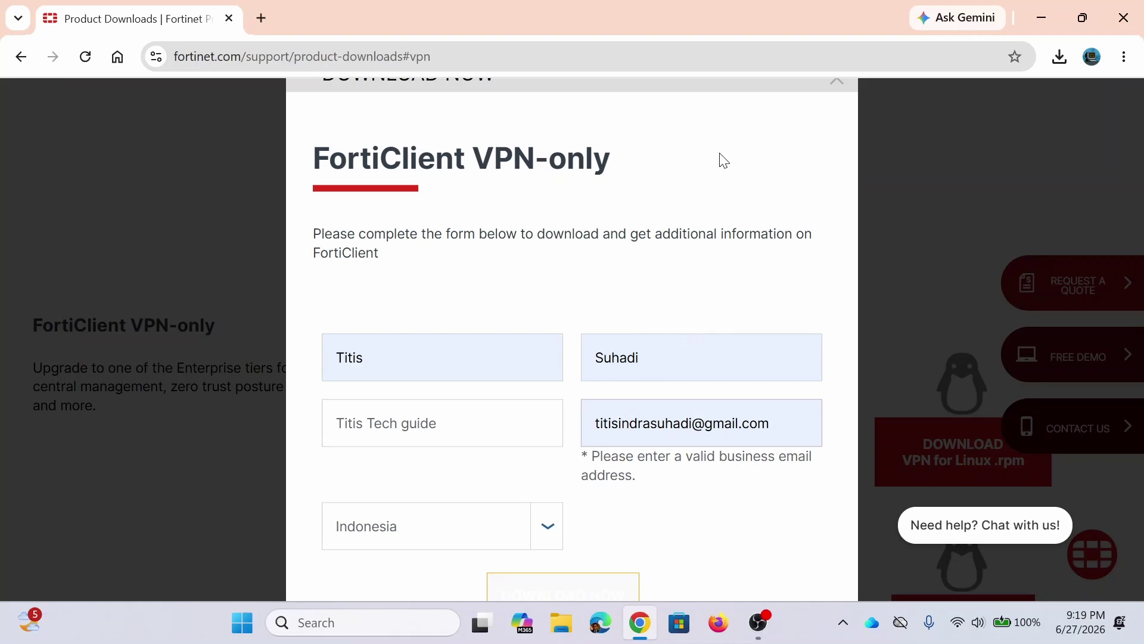
left_click(1124, 56)
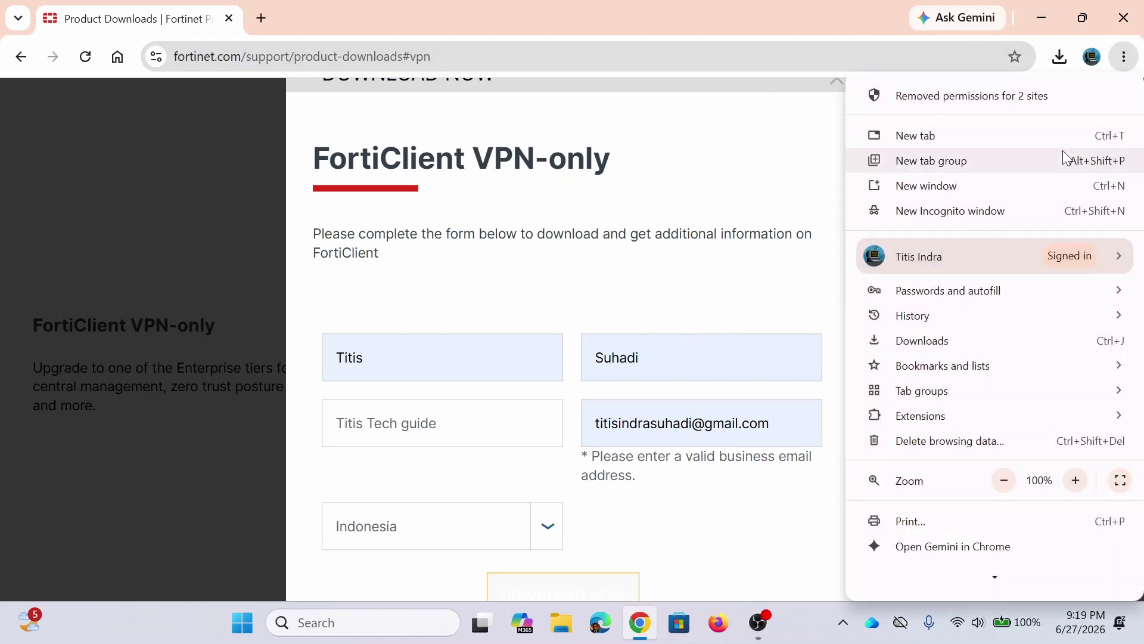
left_click(1004, 481)
left_click(1003, 480)
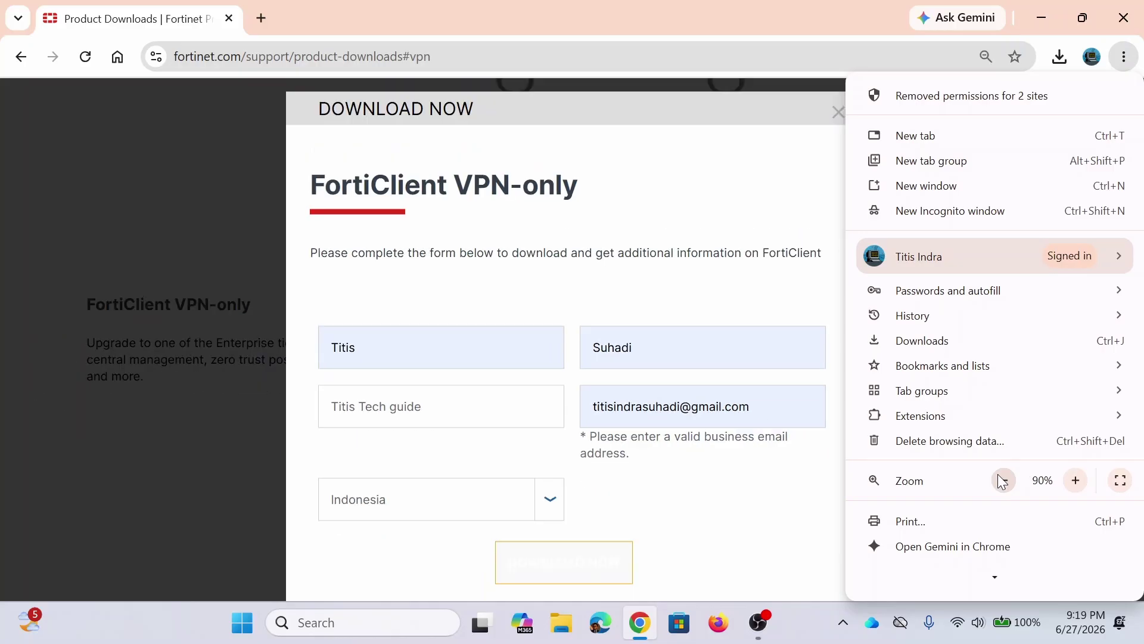
left_click(755, 562)
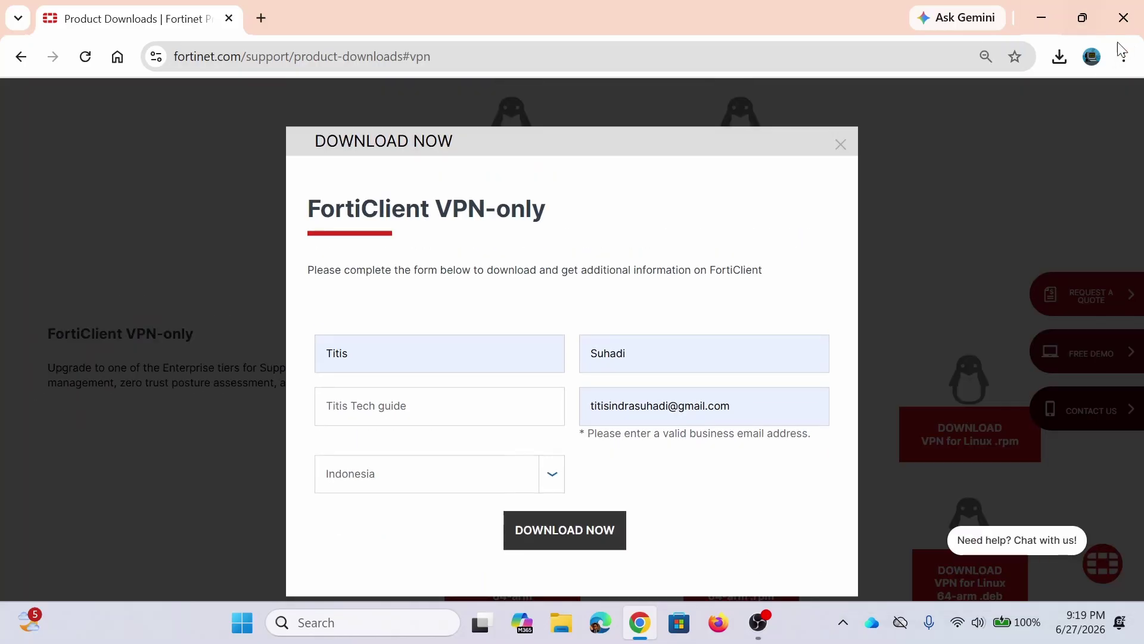
Step: Check recent downloads, re-apply the saved e-mail and resubmit, triggering the business-email warning
left_click(1035, 64)
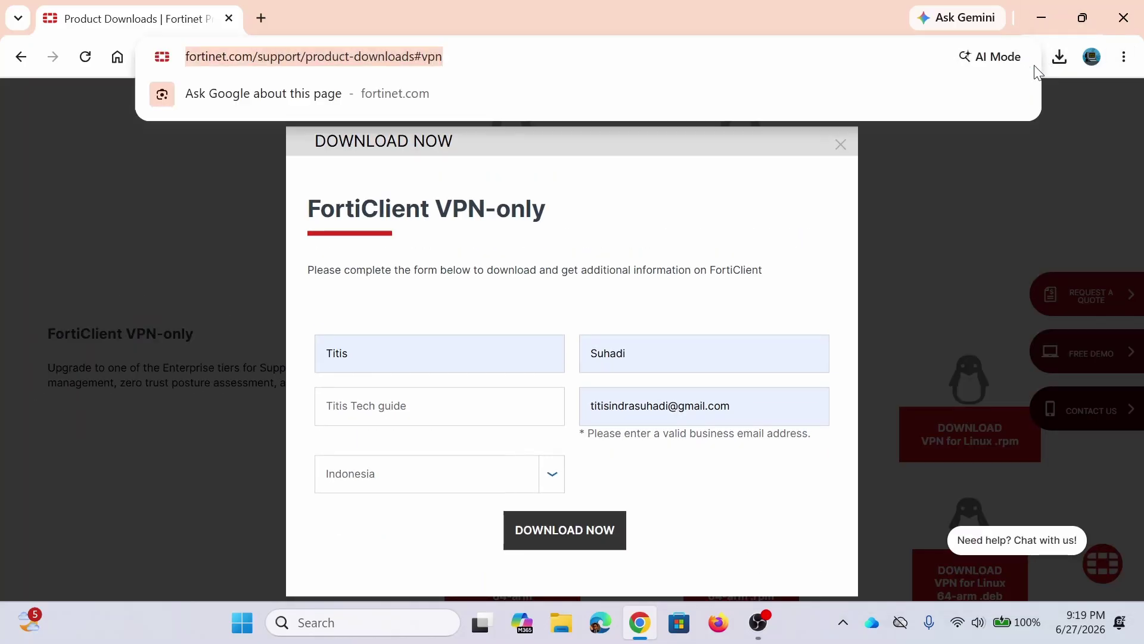
left_click(1049, 56)
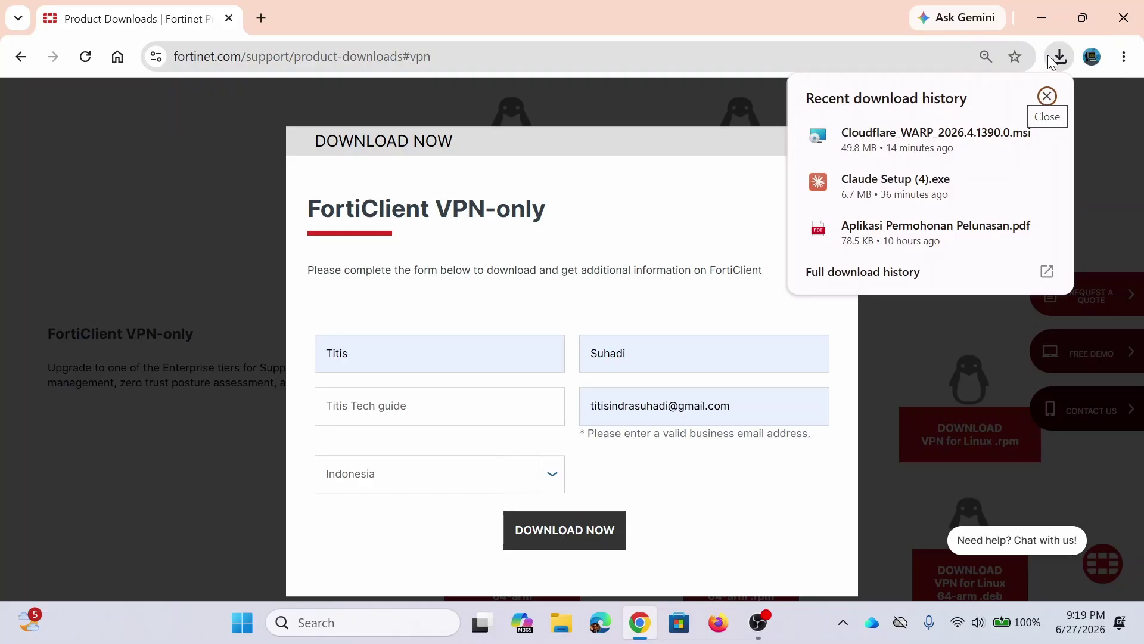
left_click(564, 530)
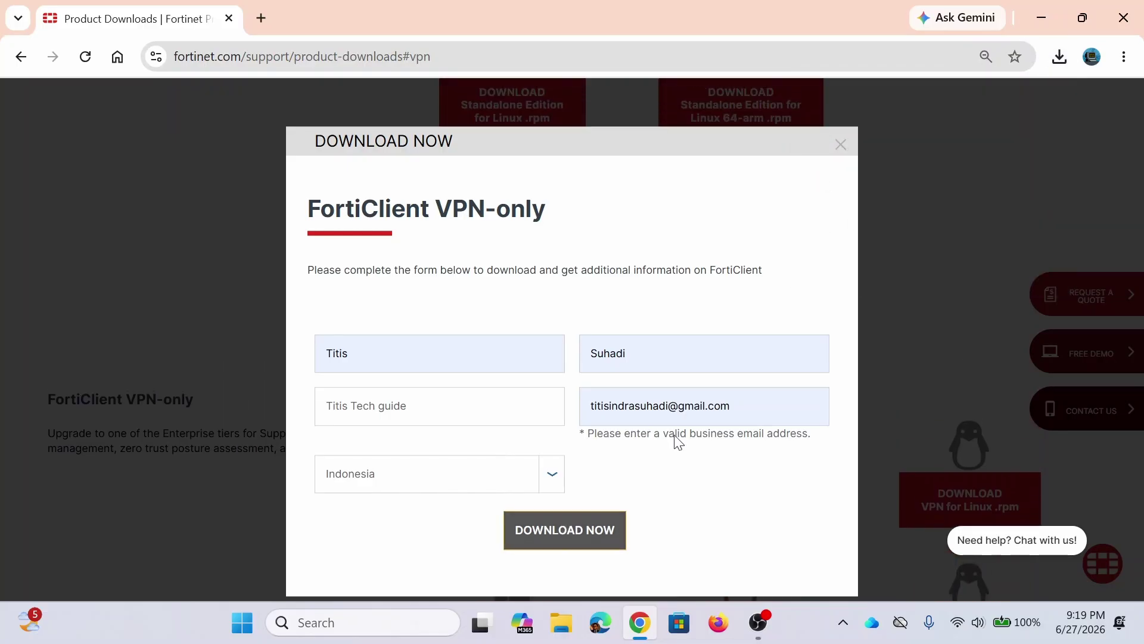
left_click(780, 408)
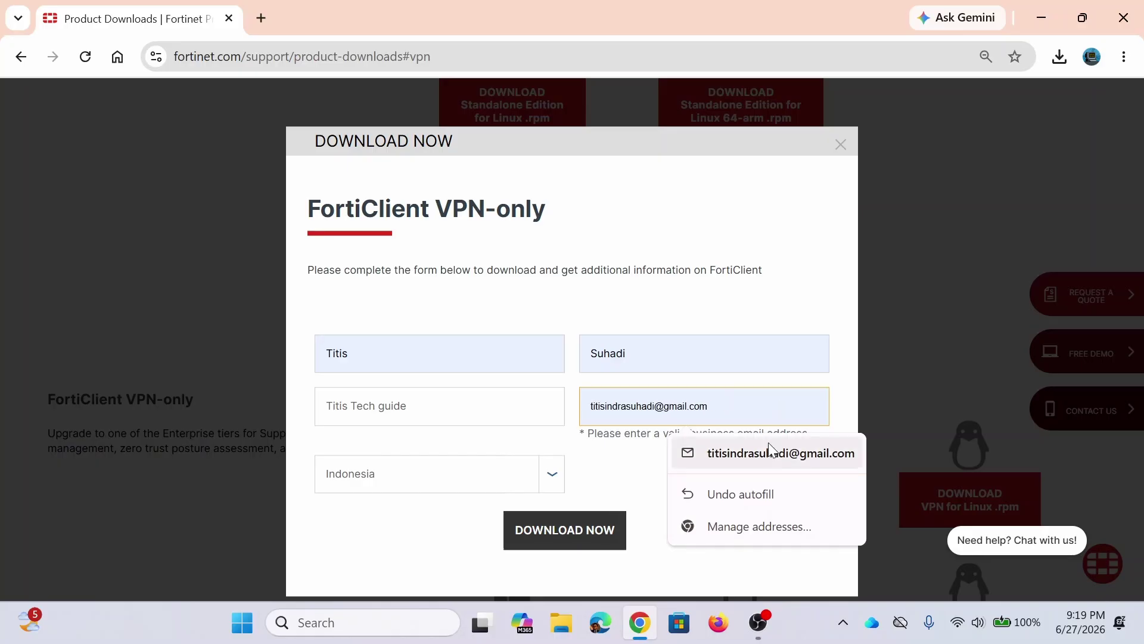
left_click(773, 454)
left_click(541, 522)
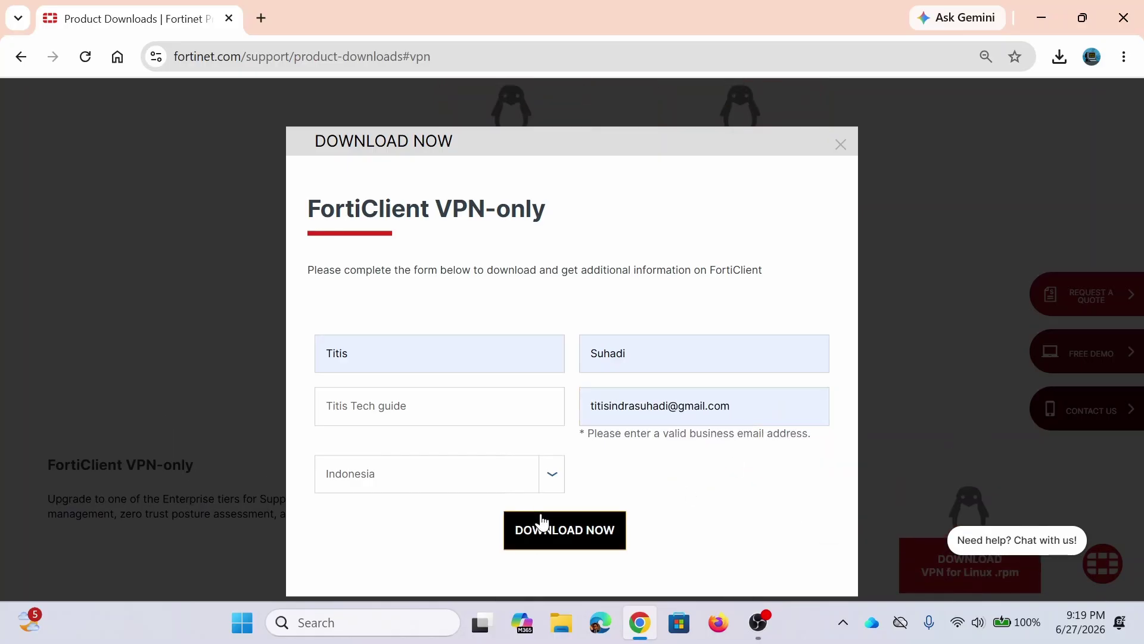
Step: Clear the e-mail field, enter a business e-mail address, and submit the form again
left_click(541, 522)
double_click(759, 392)
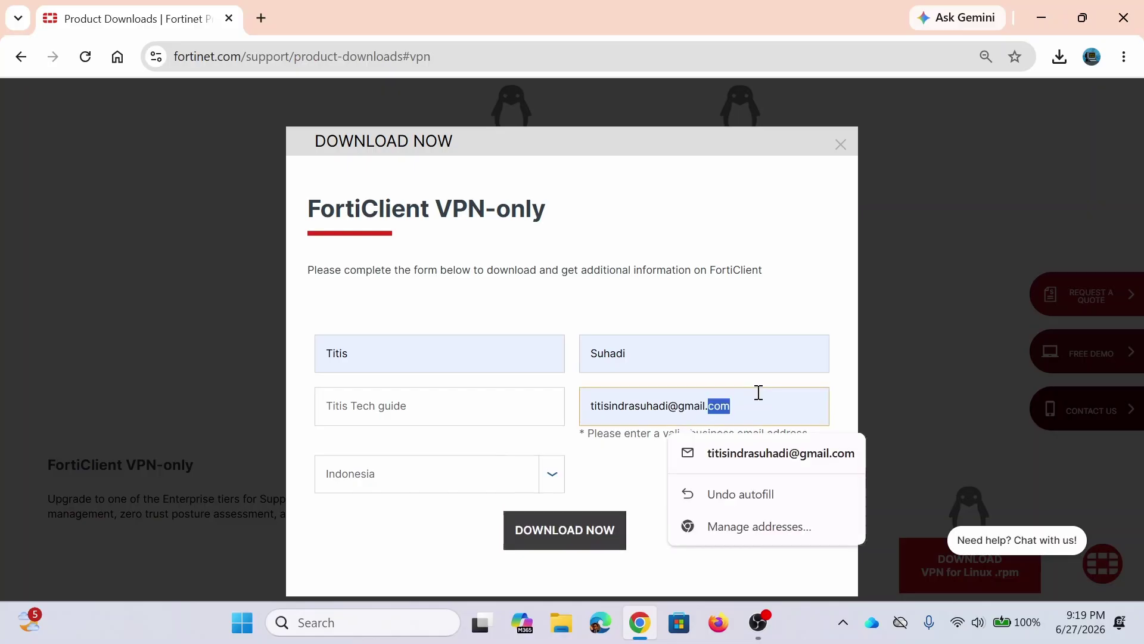
triple_click(759, 392)
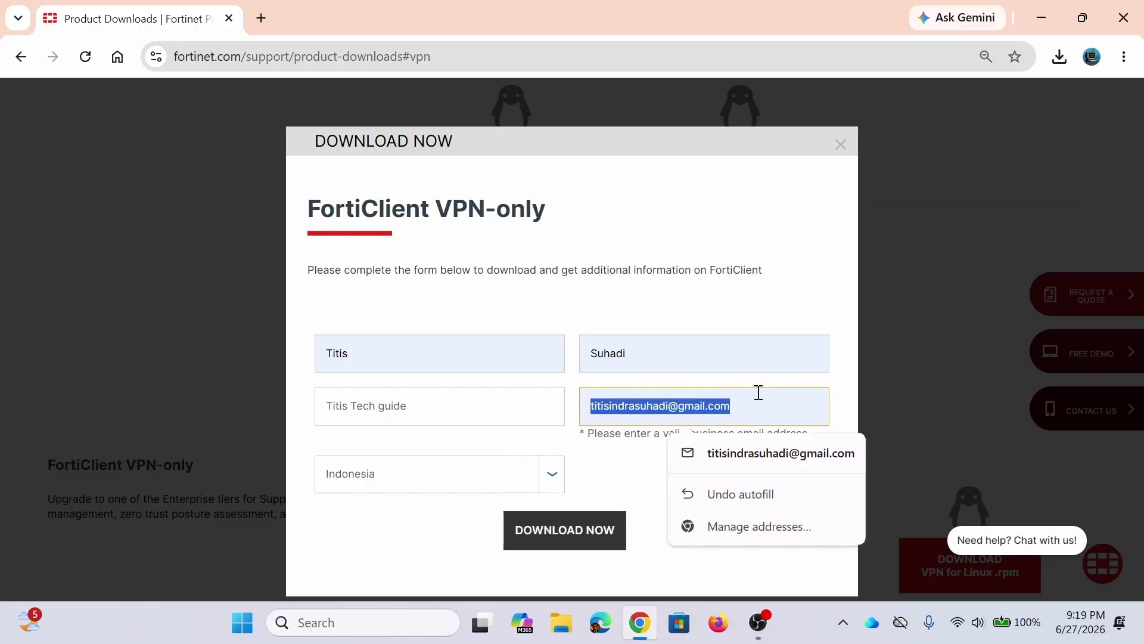
key("BackSpace")
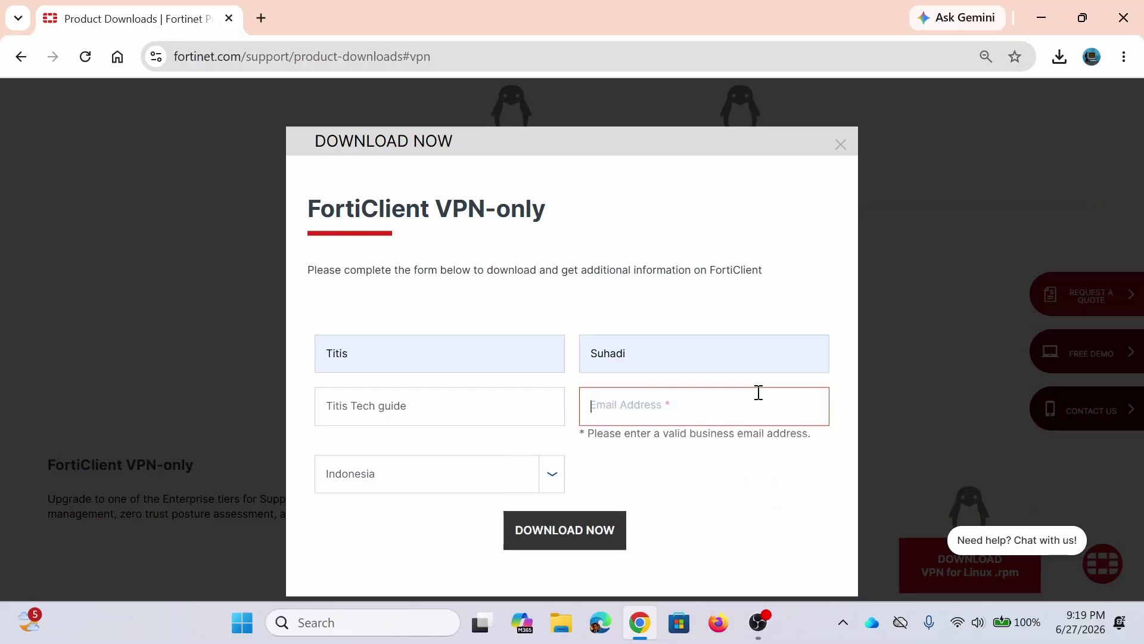
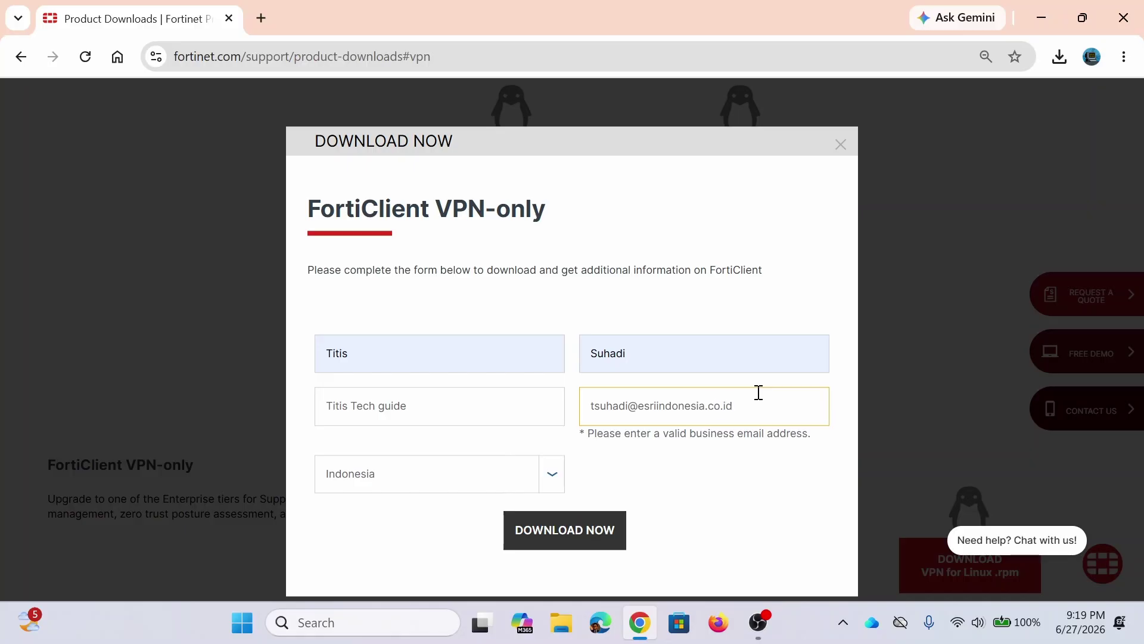
left_click(582, 532)
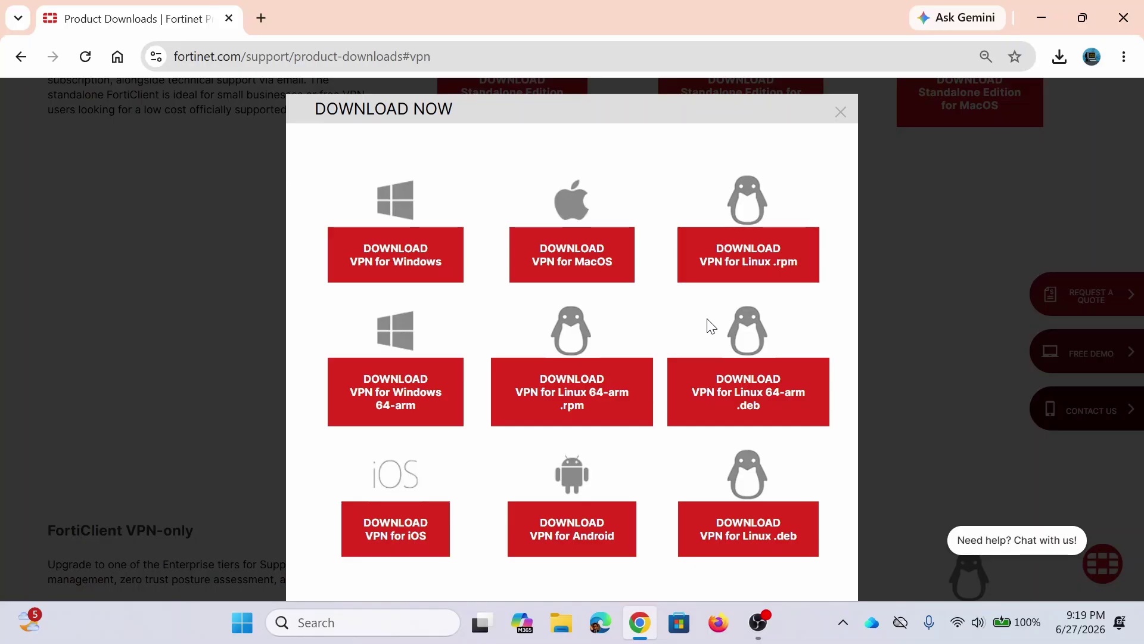
Step: Download FortiClientVPNInstaller.exe for Windows, saving it to the Downloads folder
left_click(421, 274)
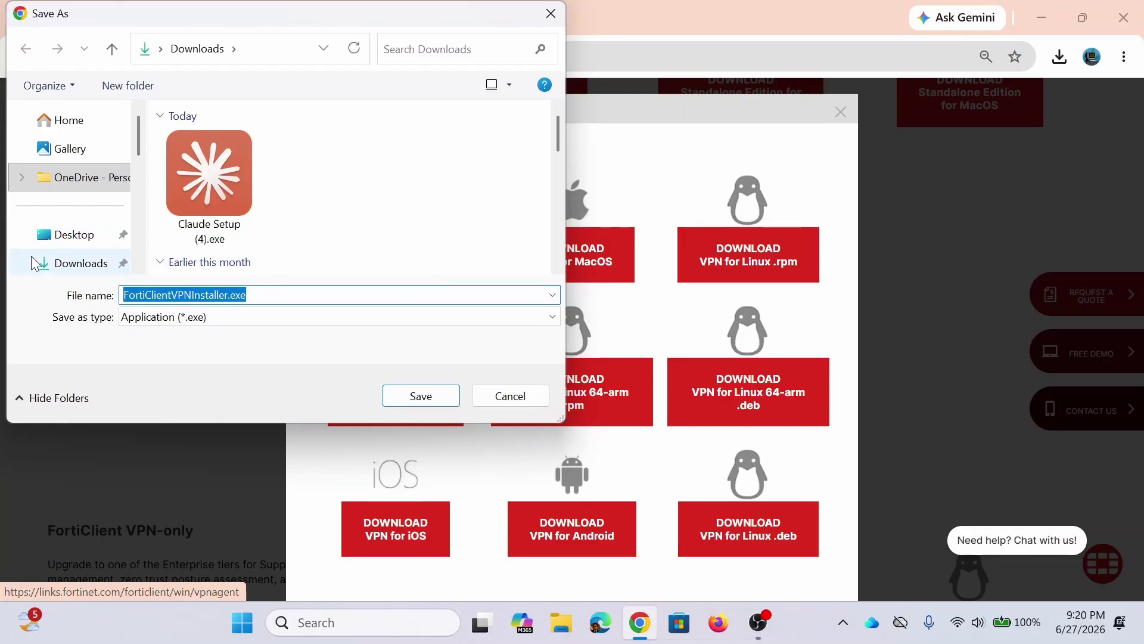
left_click(93, 264)
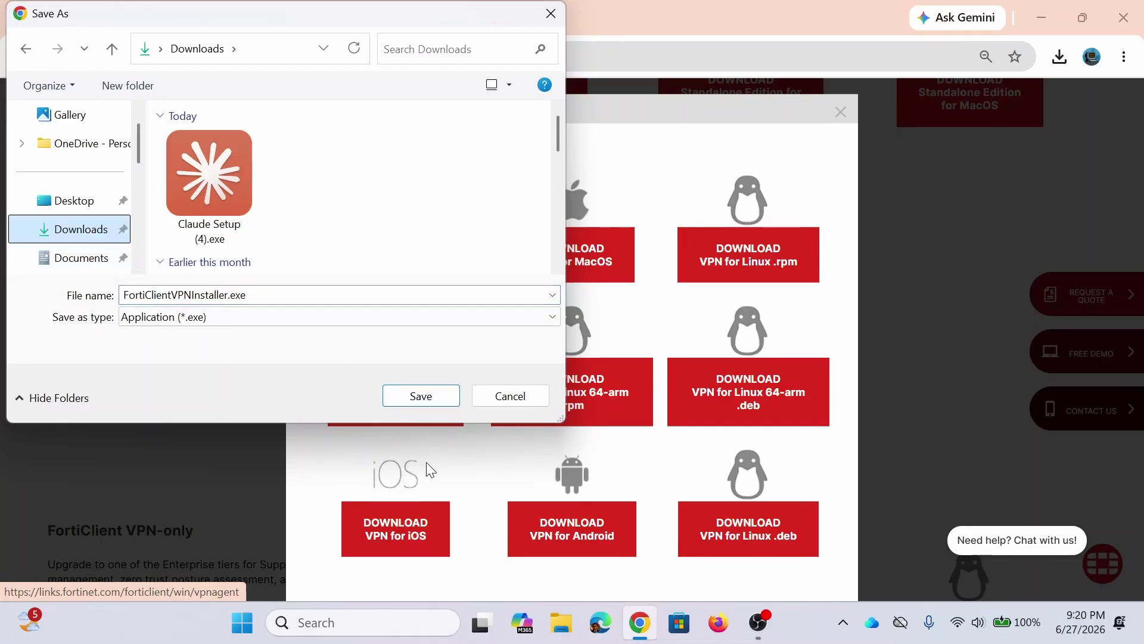
left_click(420, 396)
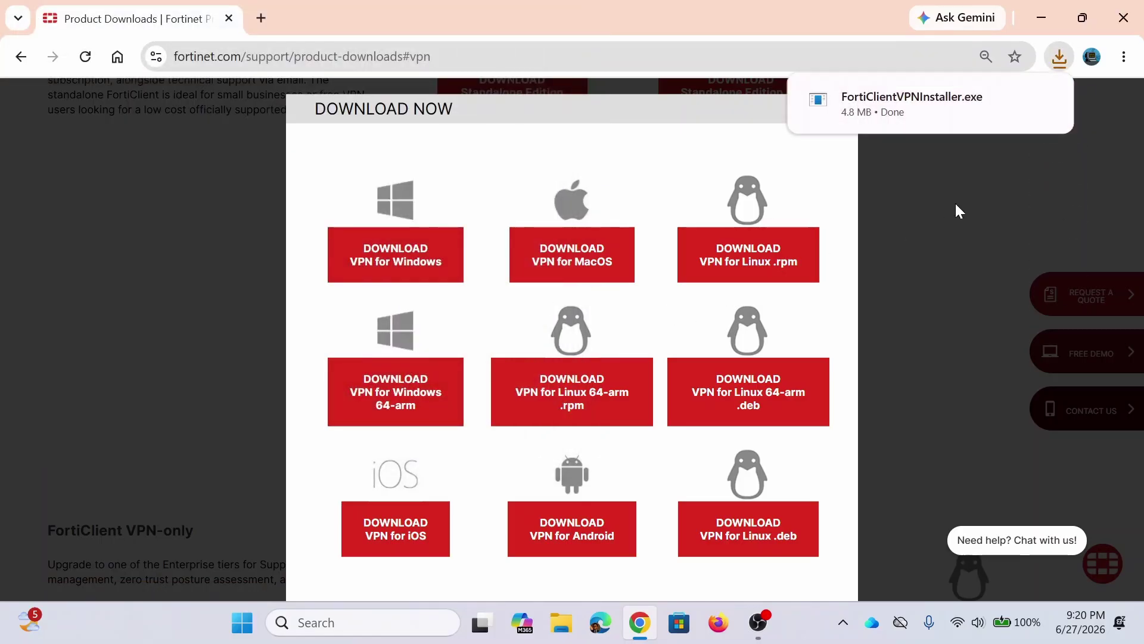
mouse_move(870, 112)
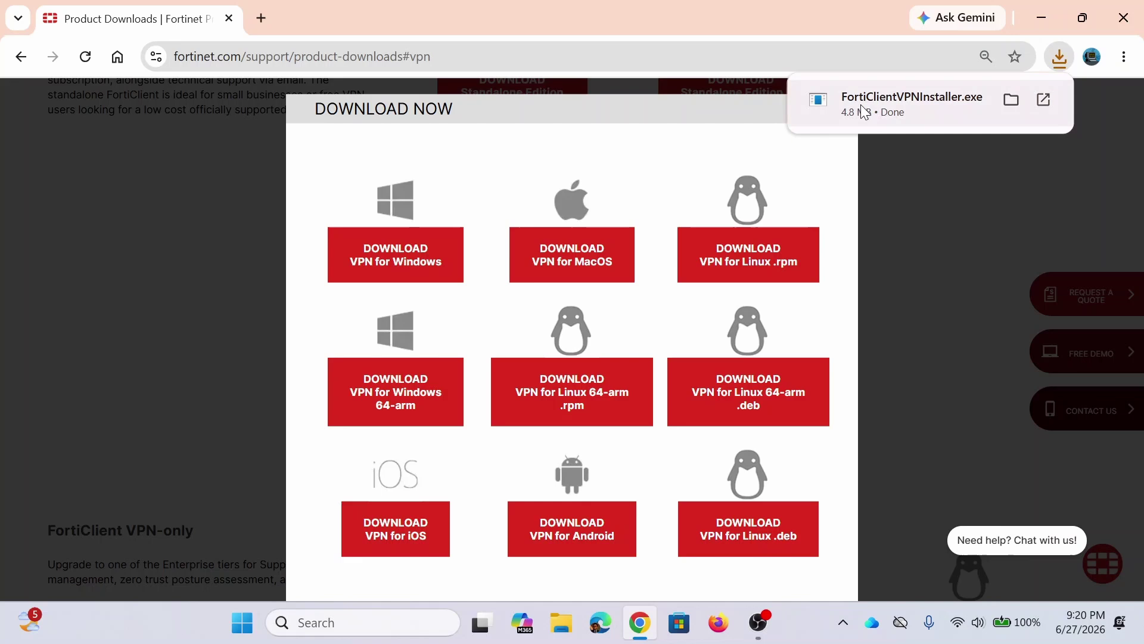
Step: Run FortiClientVPNInstaller.exe from the downloads bubble and close Chrome
left_click(889, 119)
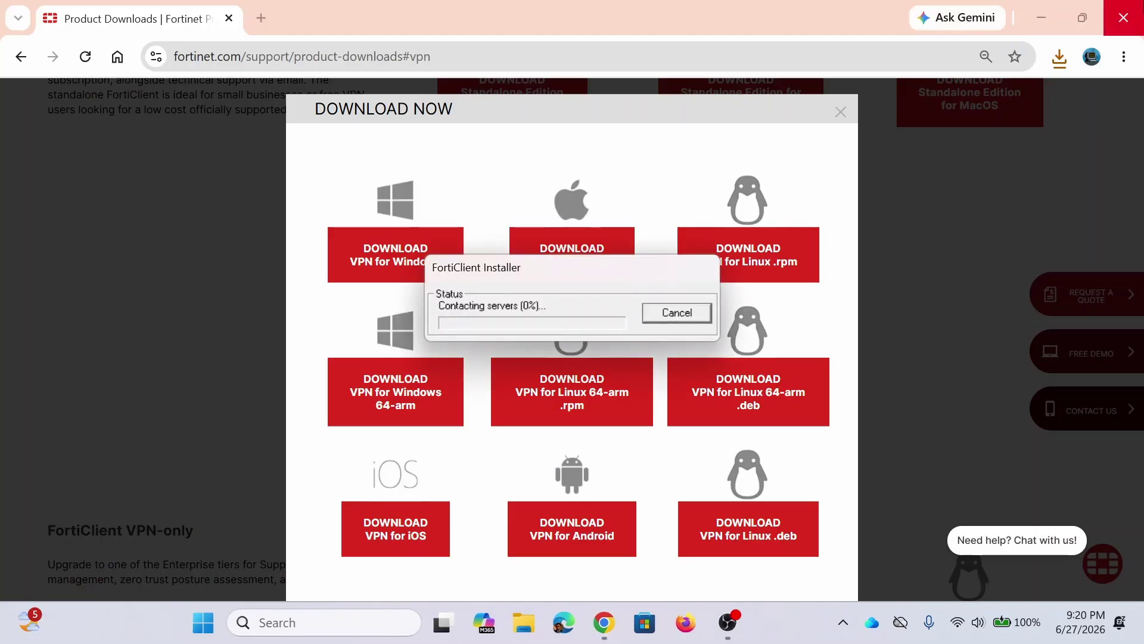
left_click(1125, 18)
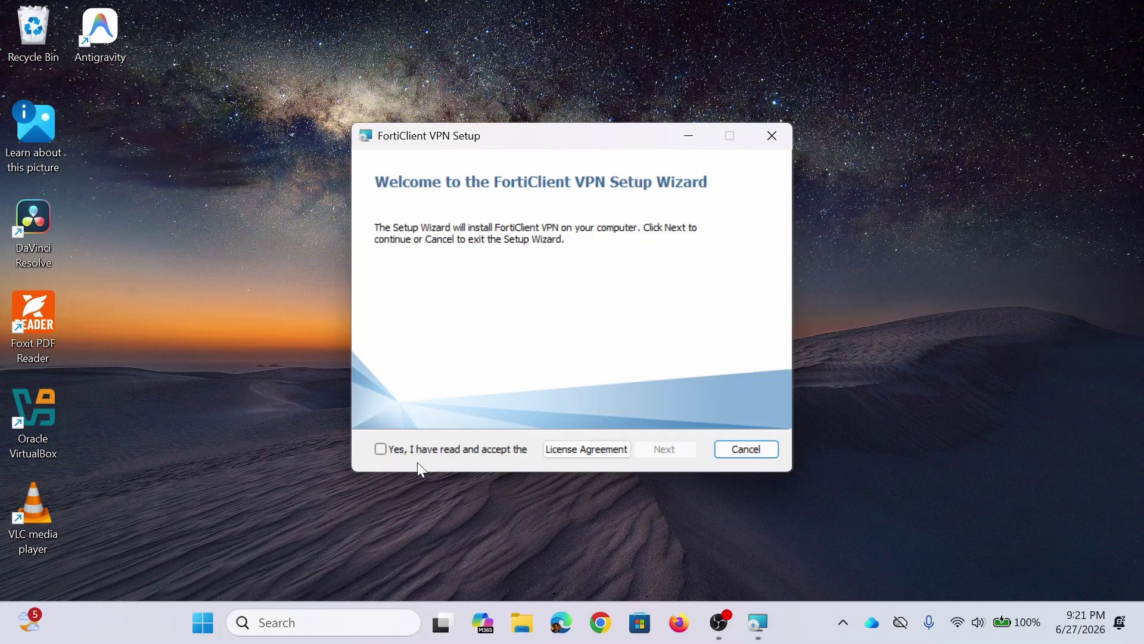
Step: Accept the licence, install FortiClient VPN, and finish the setup wizard
left_click(440, 456)
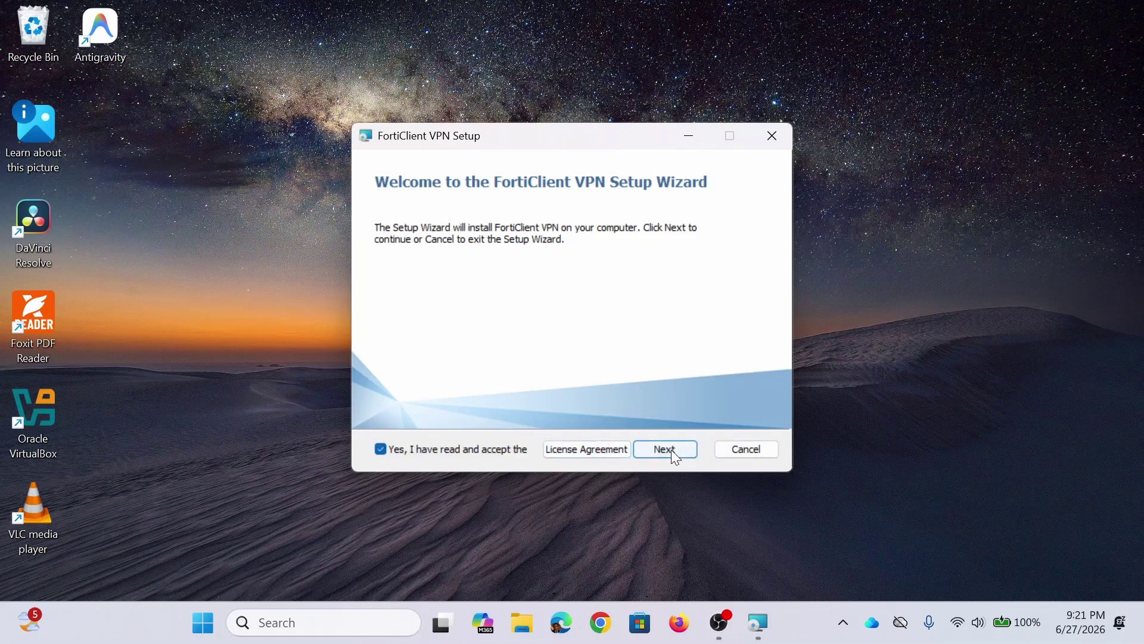
left_click(679, 455)
left_click(677, 452)
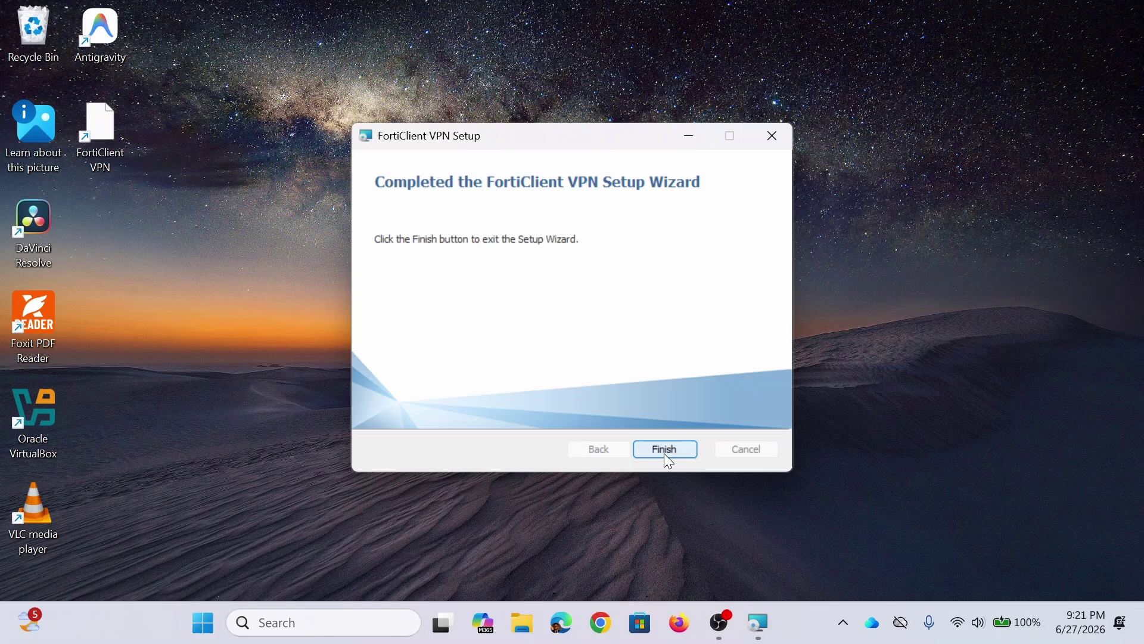
left_click(665, 453)
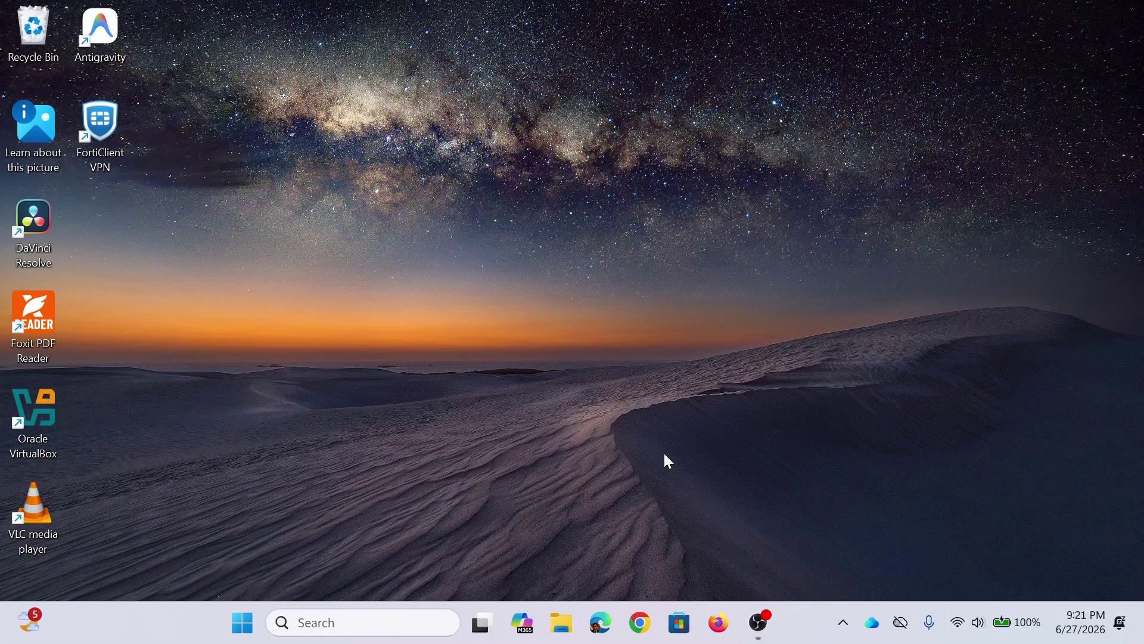
Step: Launch FortiClient VPN from the desktop shortcut and accept the free-software acknowledgement
left_click(89, 141)
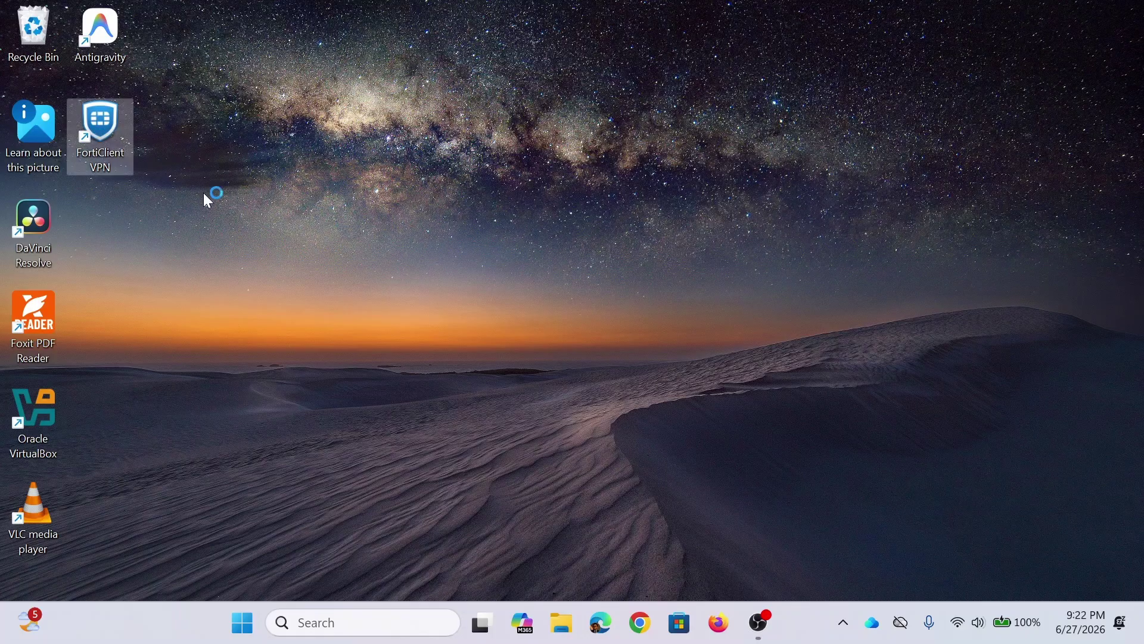
left_click(623, 319)
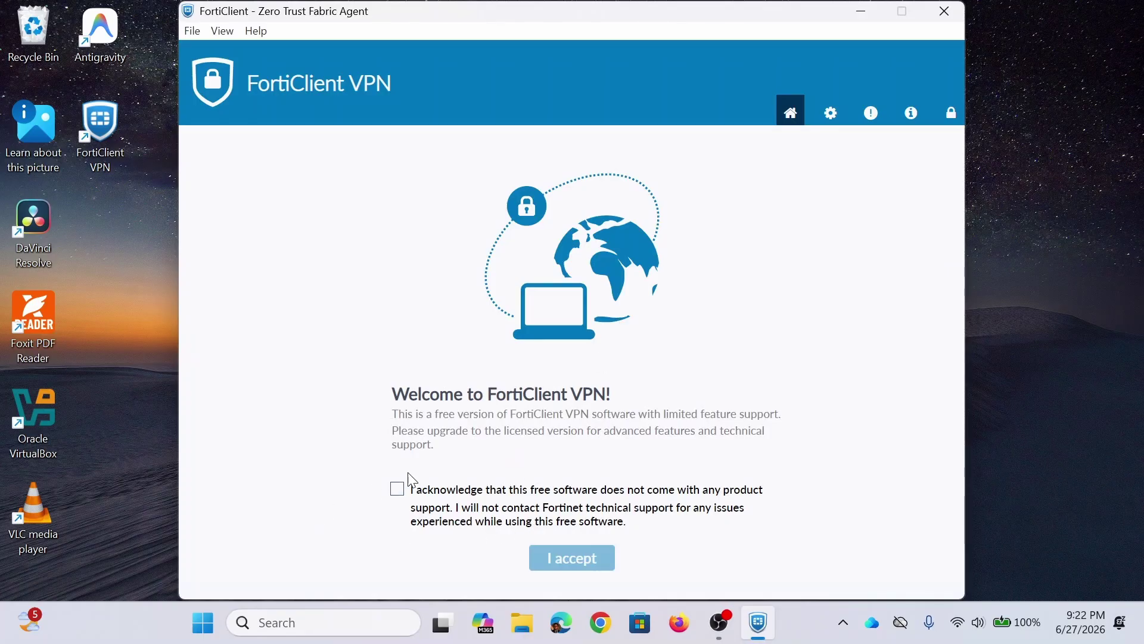
left_click(397, 490)
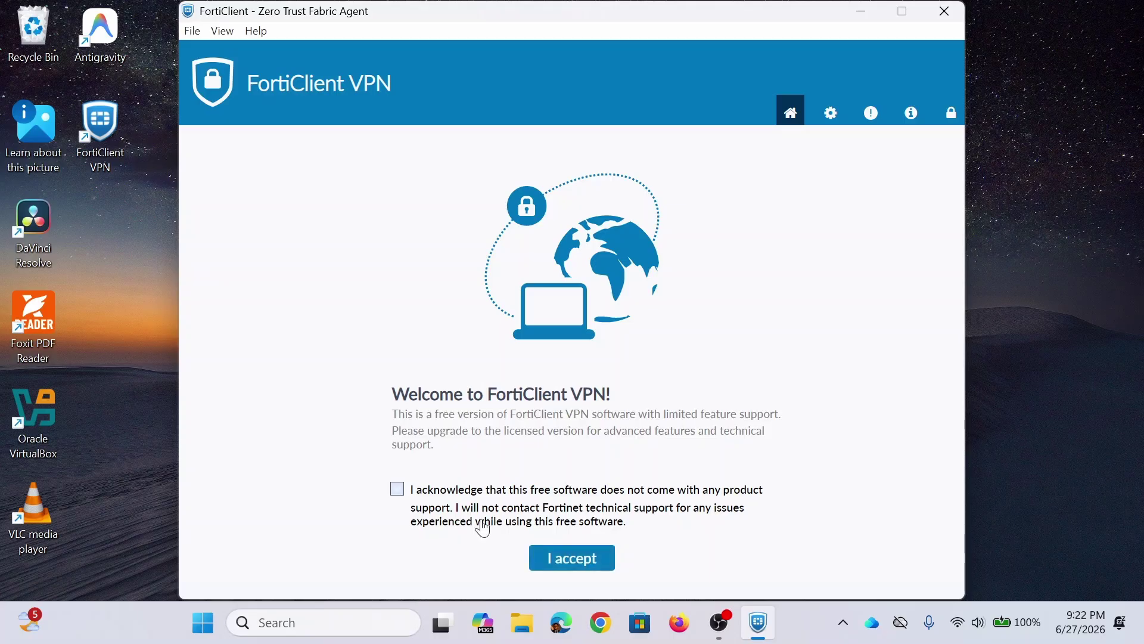
left_click(609, 563)
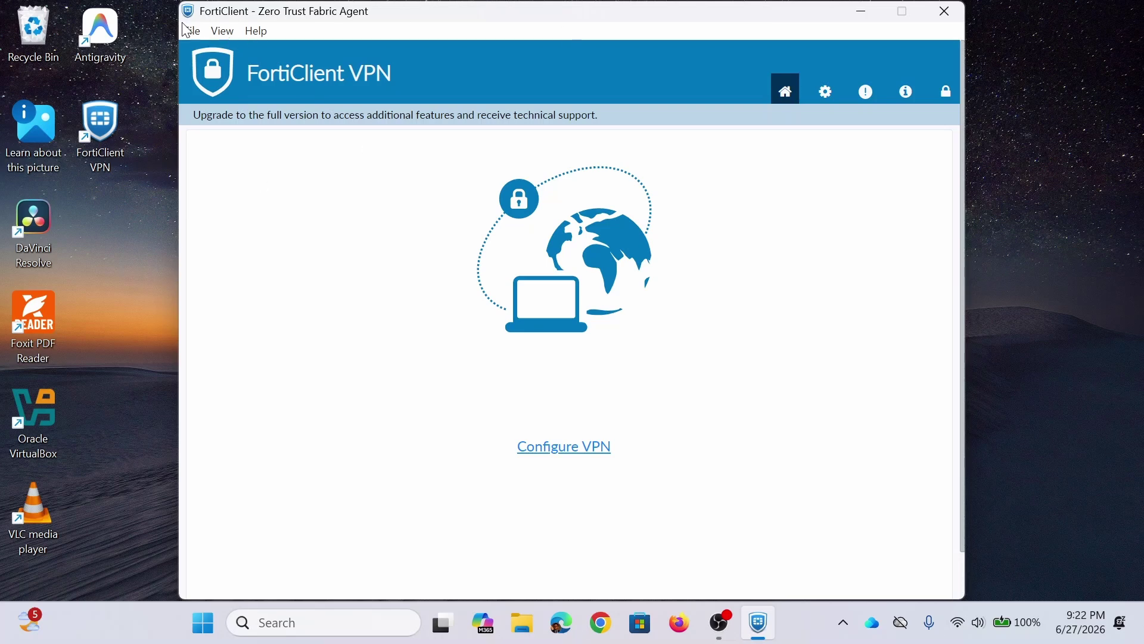
Step: Browse the File, View and Help menus of FortiClient VPN
left_click(194, 33)
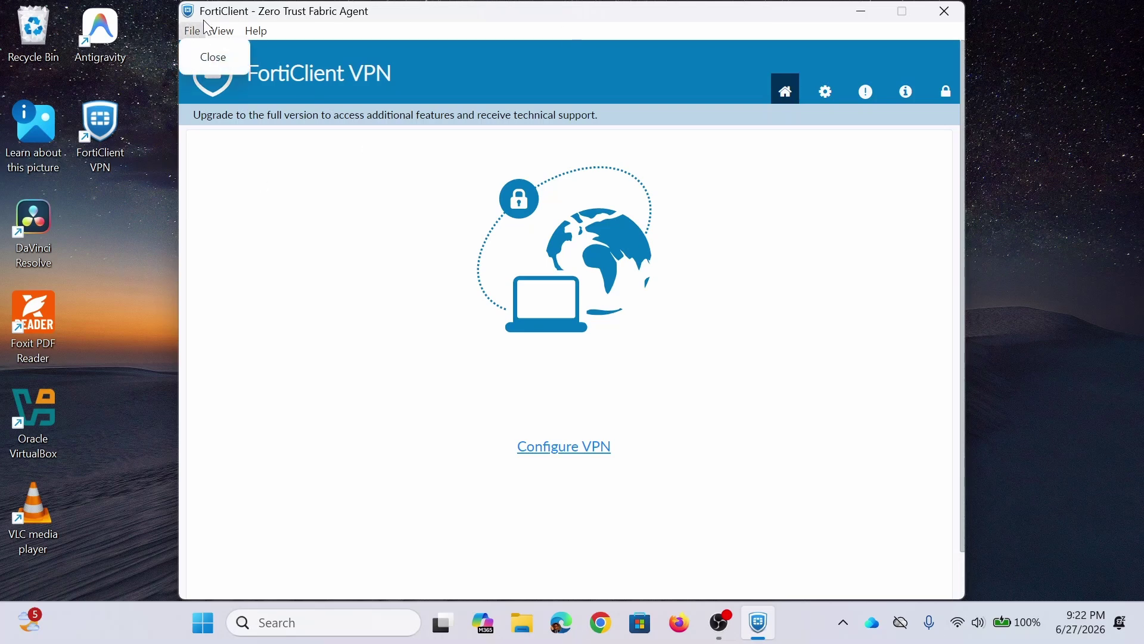
mouse_move(227, 39)
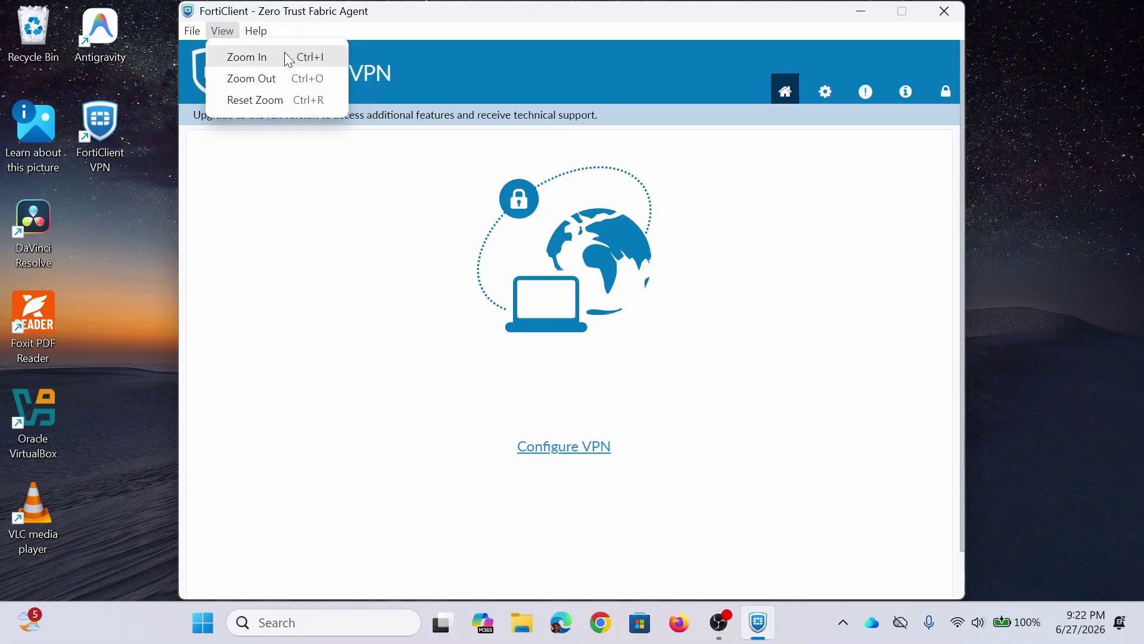
left_click(270, 38)
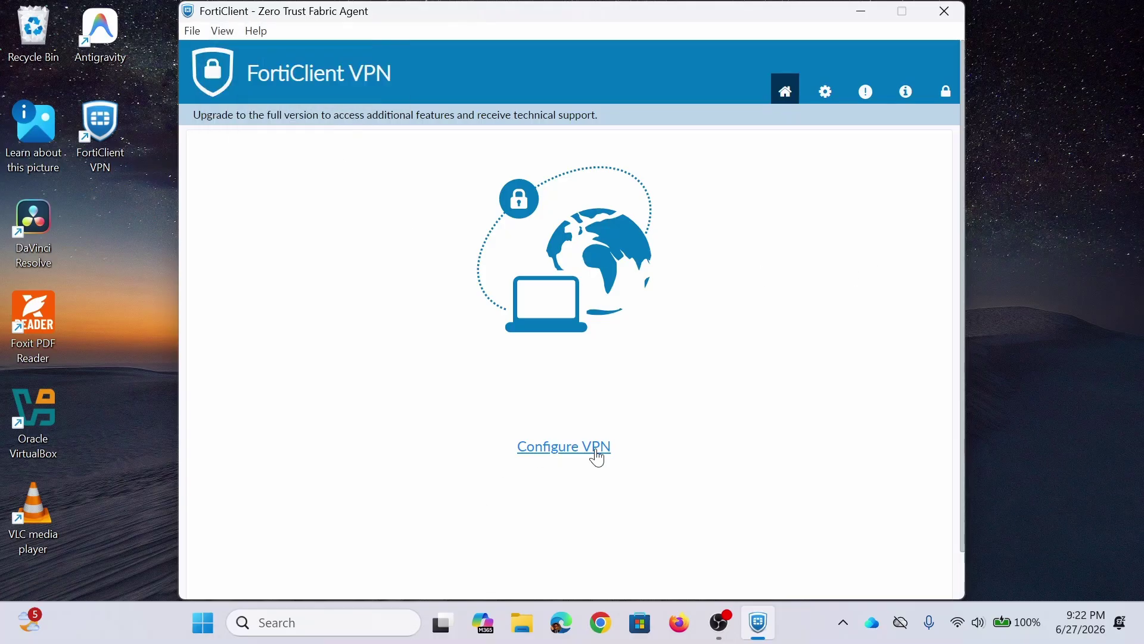
Step: Start a new VPN connection, compare the IPsec VPN and XML forms, and settle on SSL-VPN
left_click(597, 453)
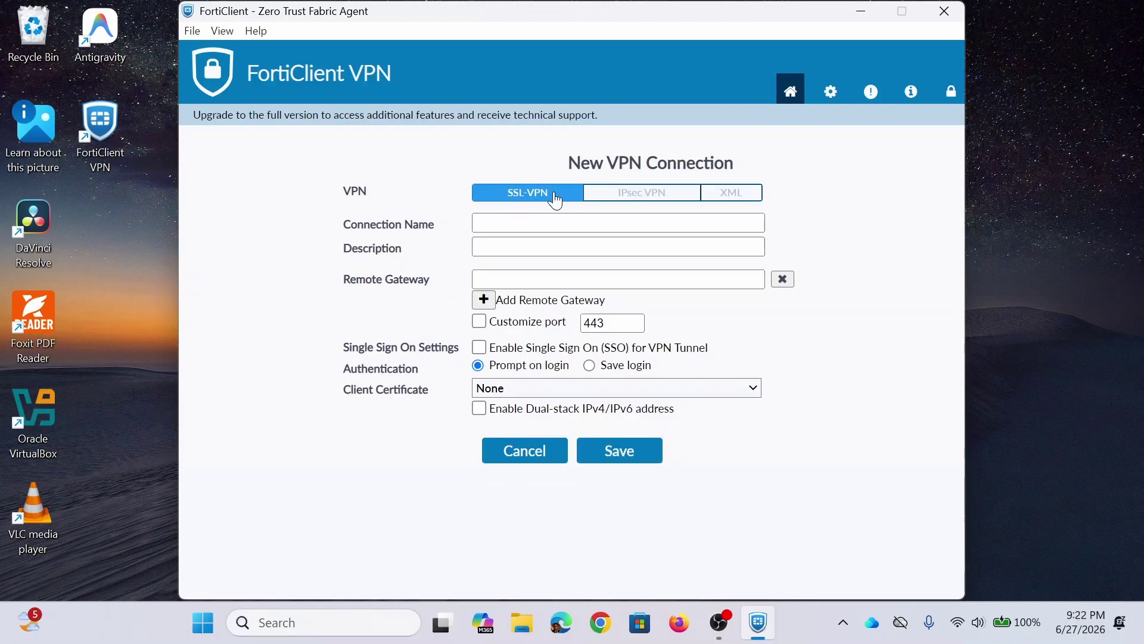
left_click(651, 199)
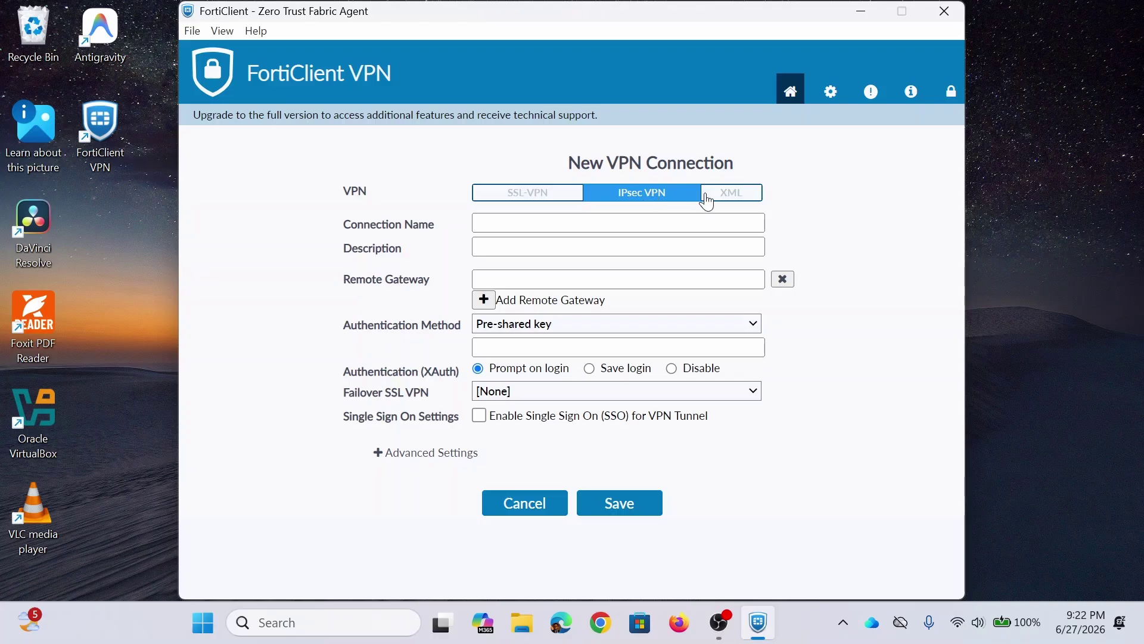
left_click(720, 200)
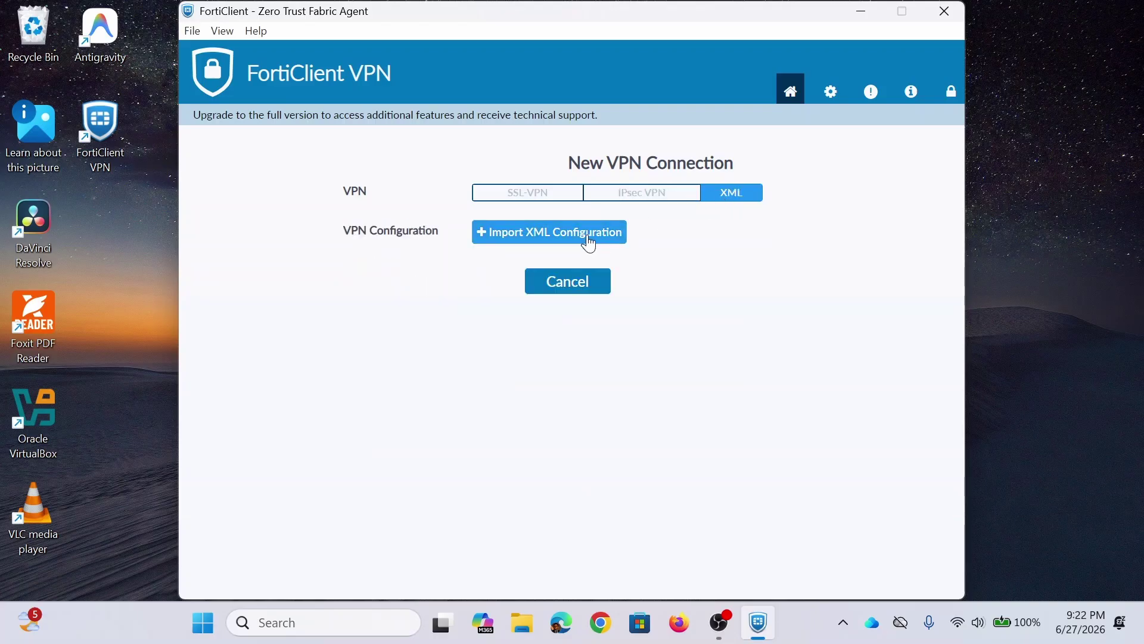
left_click(616, 197)
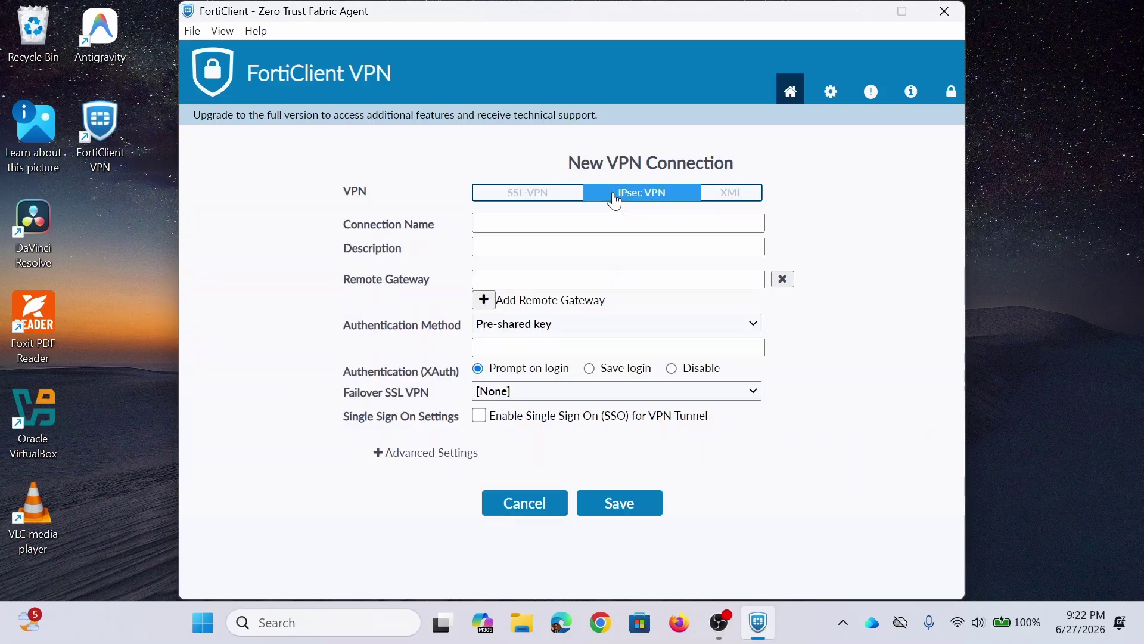
left_click(505, 192)
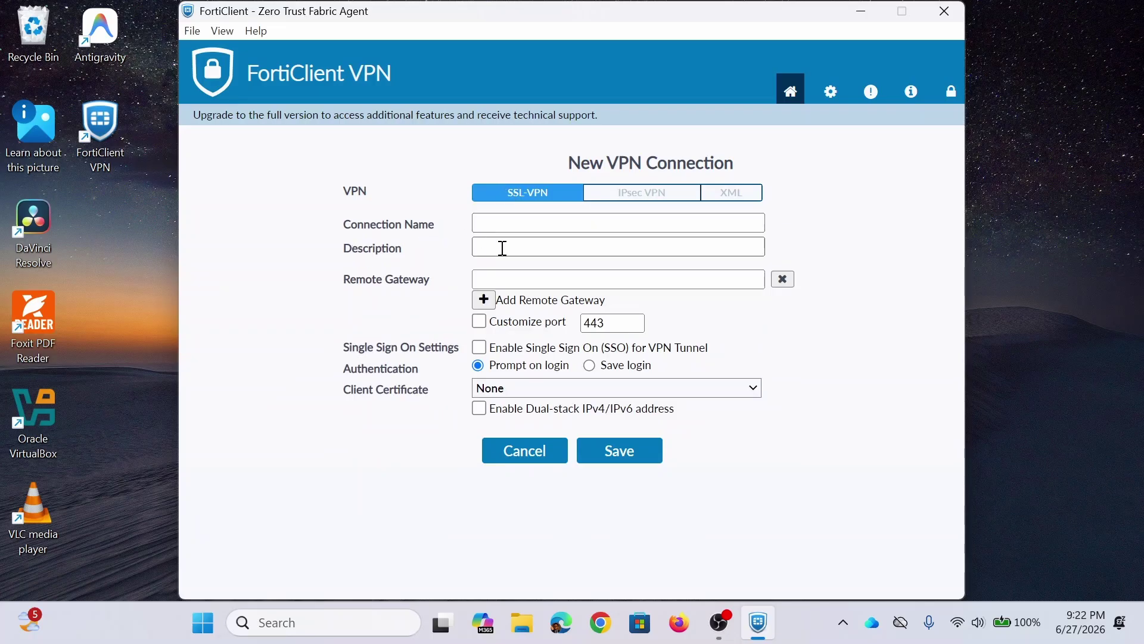
Step: Set the SSL-VPN authentication to Prompt on login, keeping the client certificate at None
left_click(502, 248)
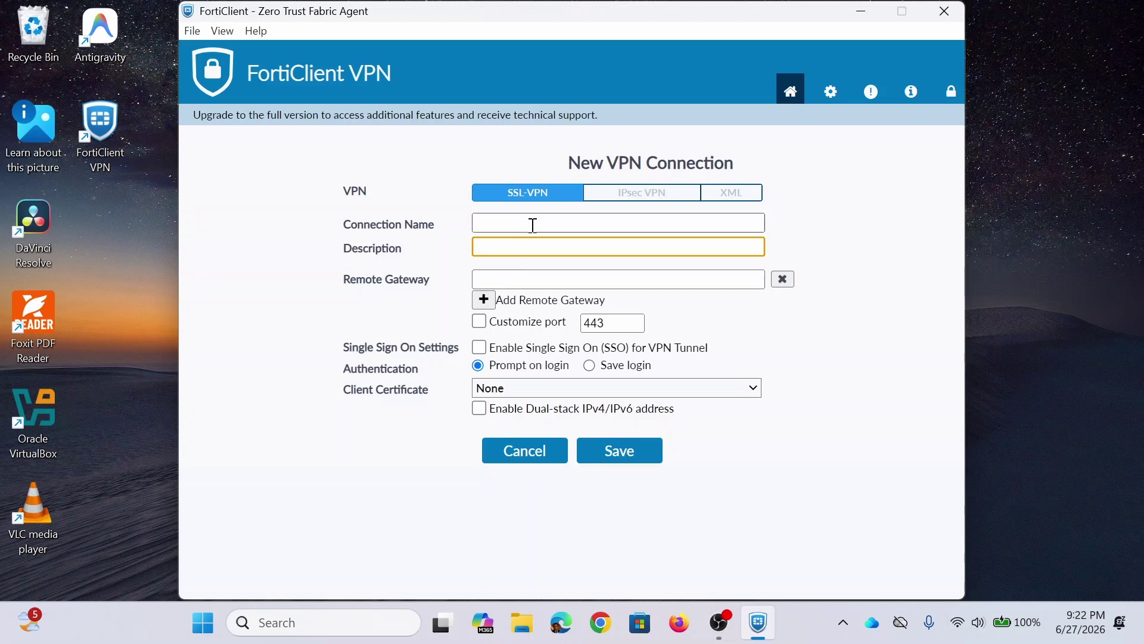
left_click(537, 271)
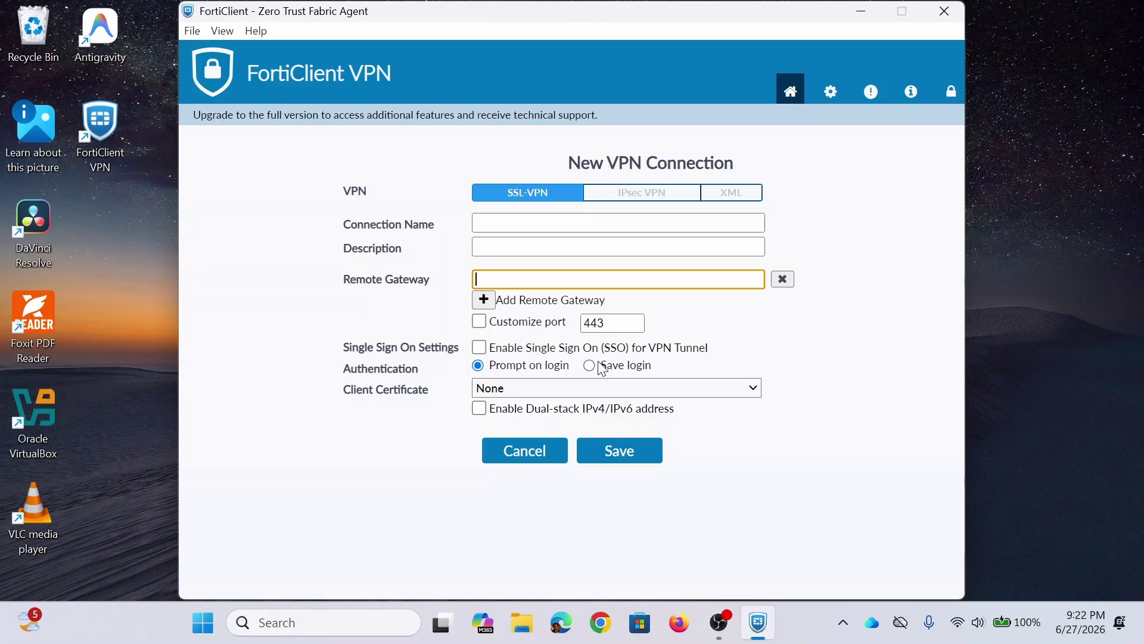
left_click(621, 365)
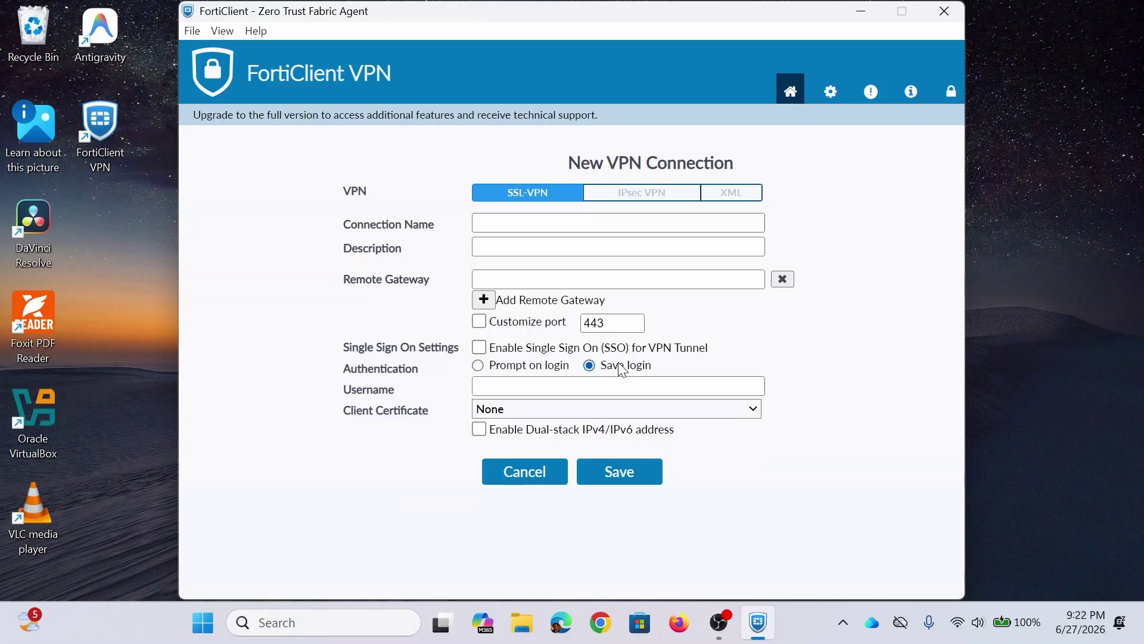
left_click(501, 387)
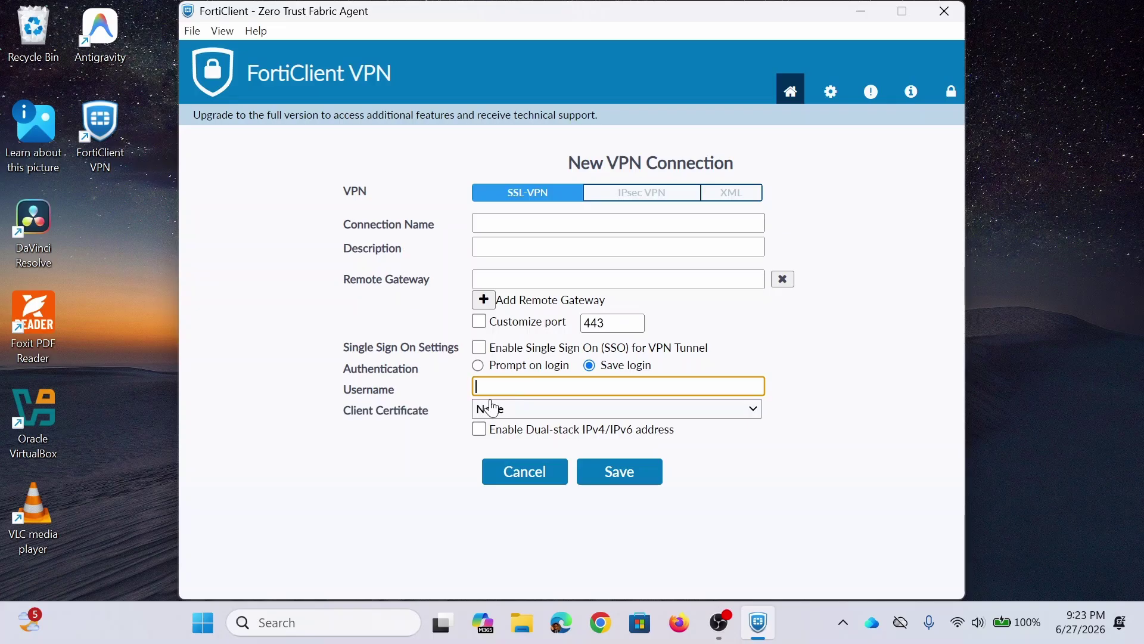
left_click(492, 408)
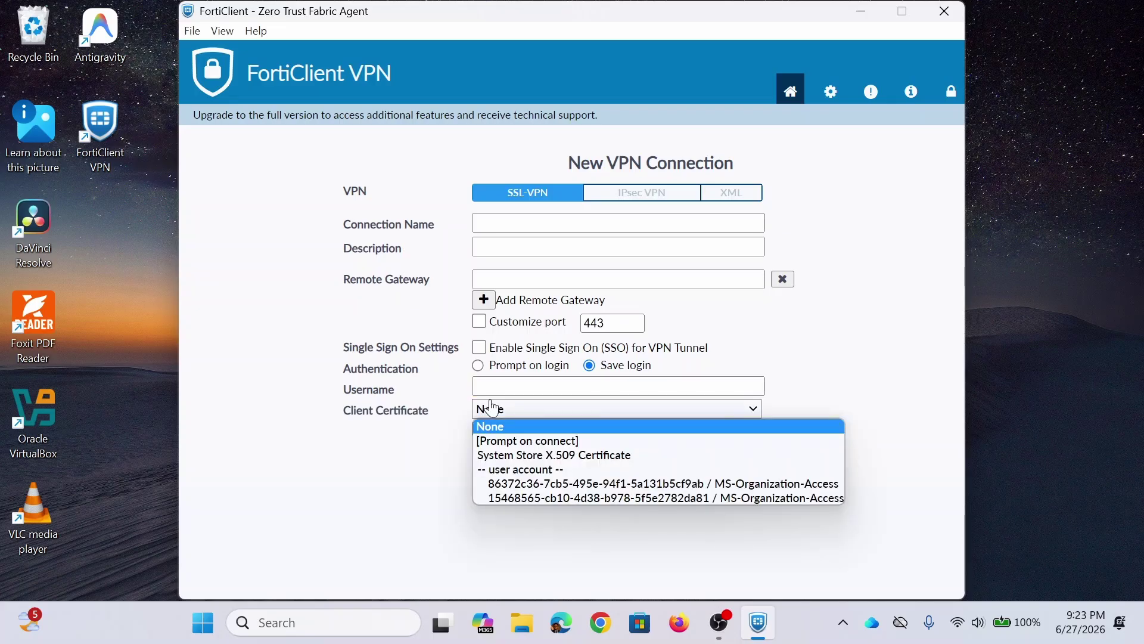
left_click(420, 475)
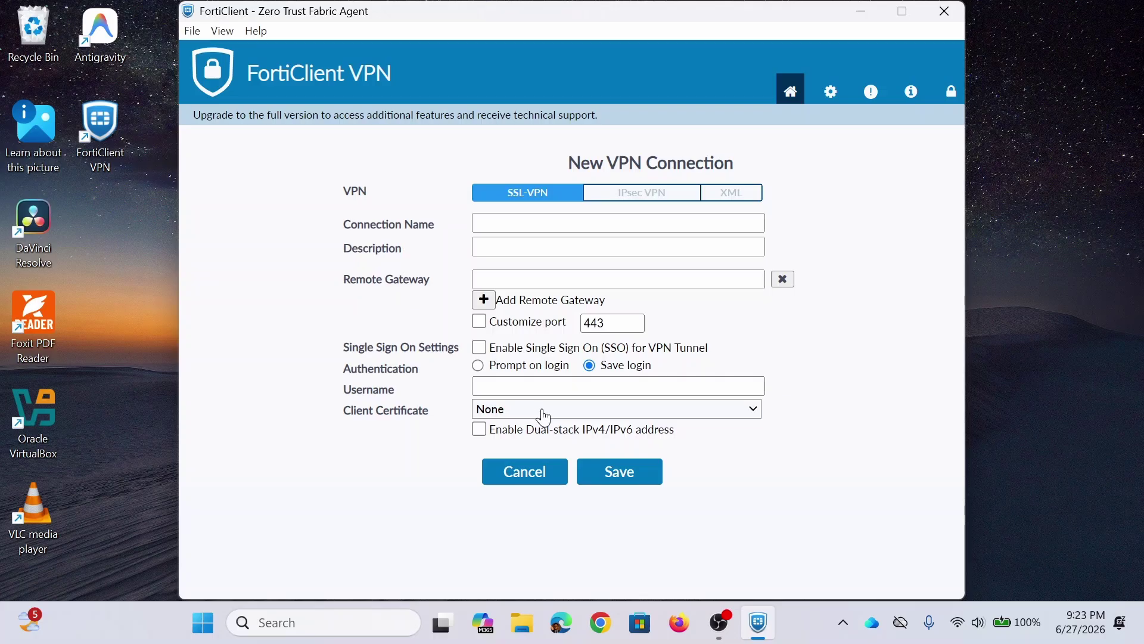
left_click(513, 366)
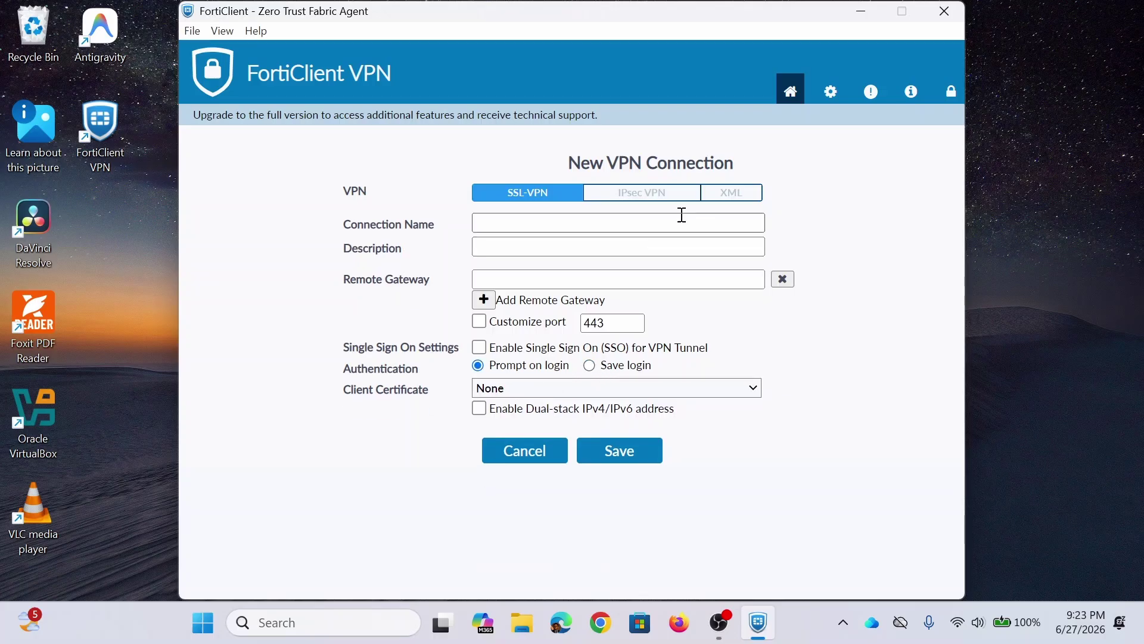
Step: Review IPsec VPN with SSO and advanced VPN settings expanded, check XML, then open Settings
left_click(683, 197)
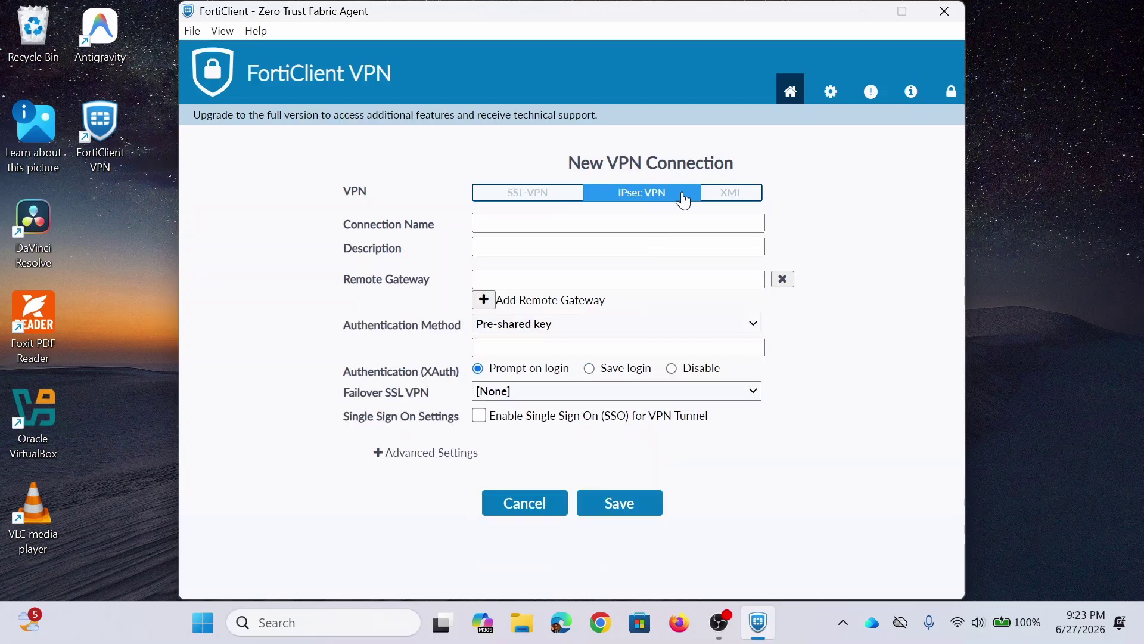
left_click(502, 417)
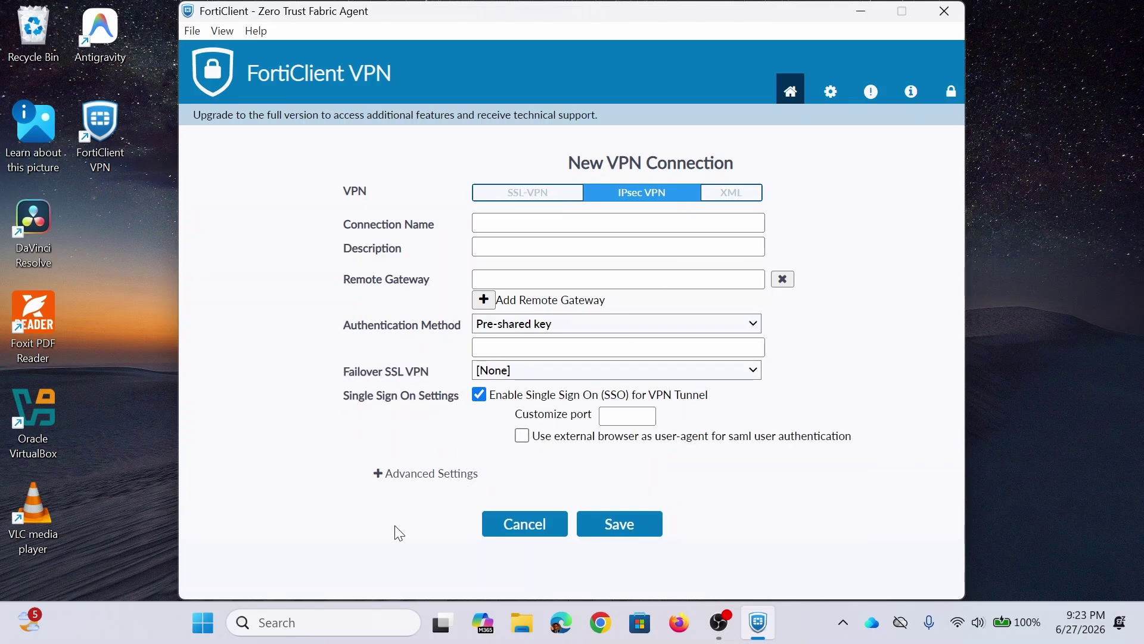
left_click(377, 474)
scroll(379, 478, "down", 1)
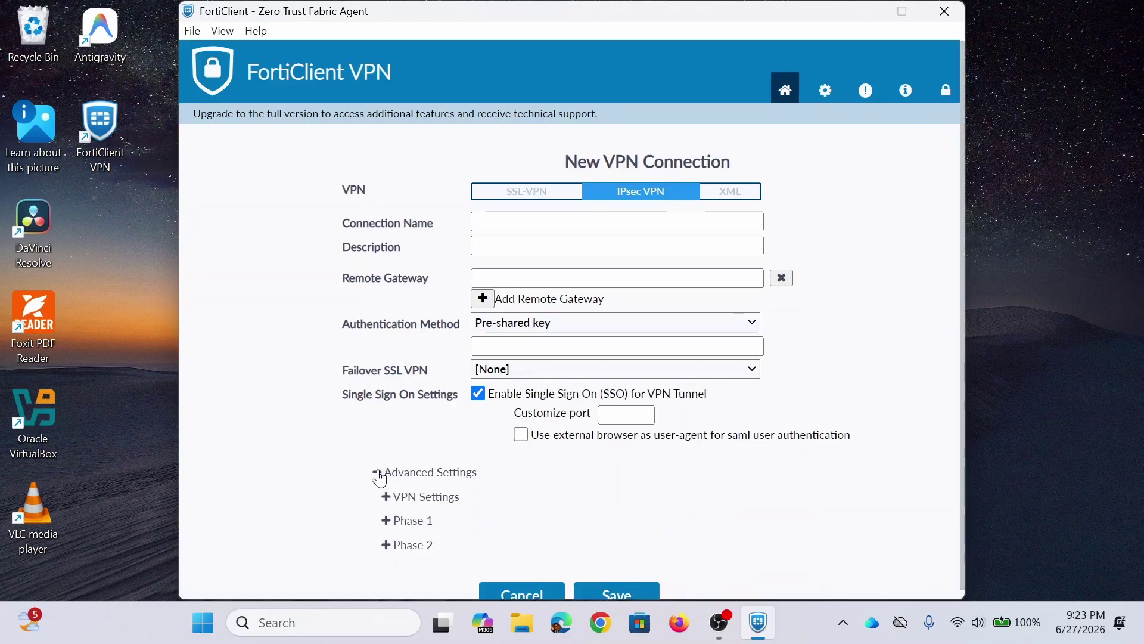
left_click(386, 487)
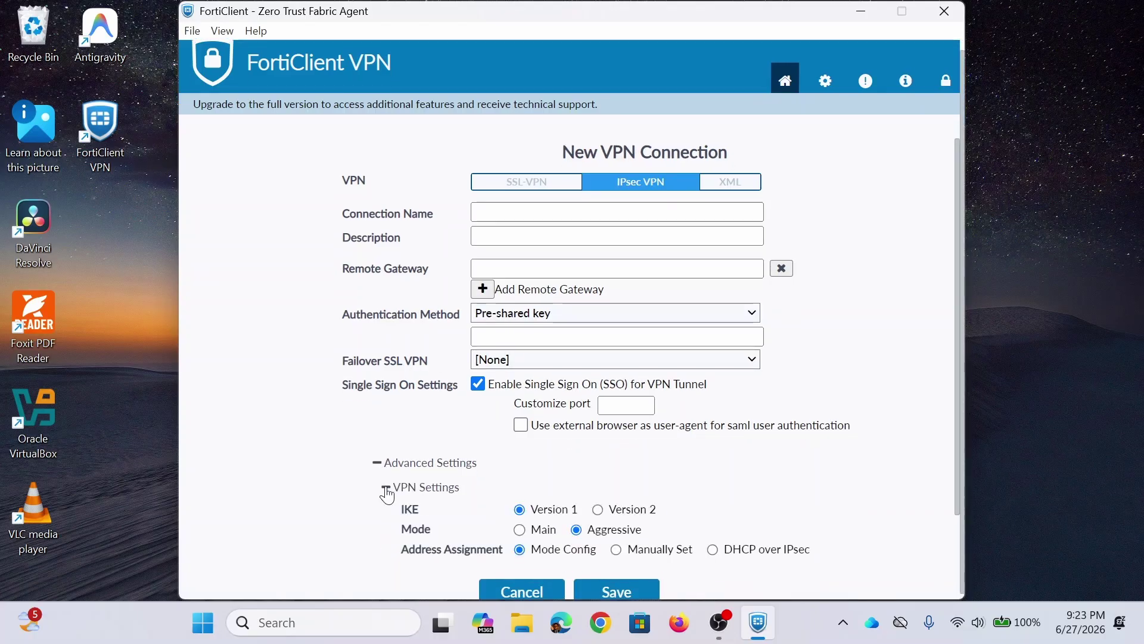
scroll(417, 486, "down", 1)
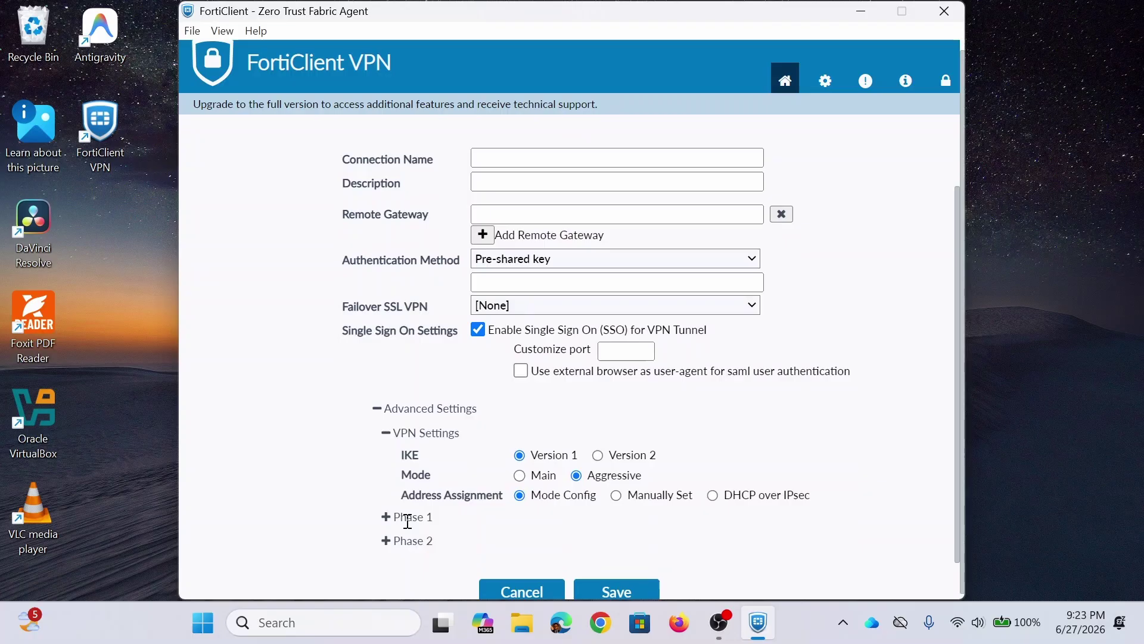
scroll(766, 304, "up", 1)
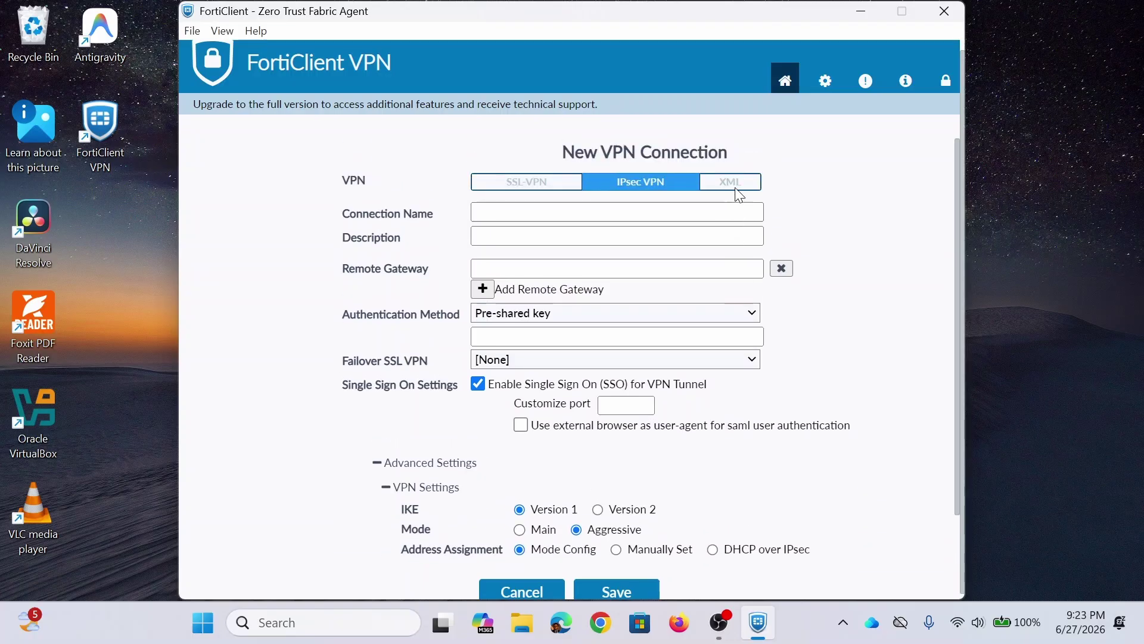
left_click(738, 183)
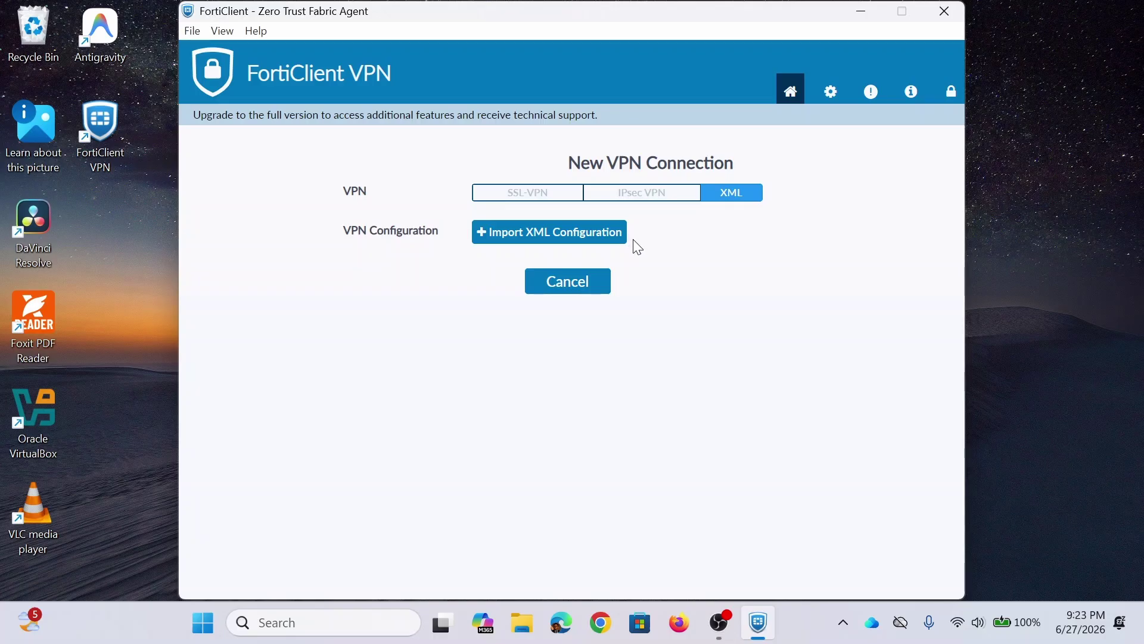
left_click(827, 92)
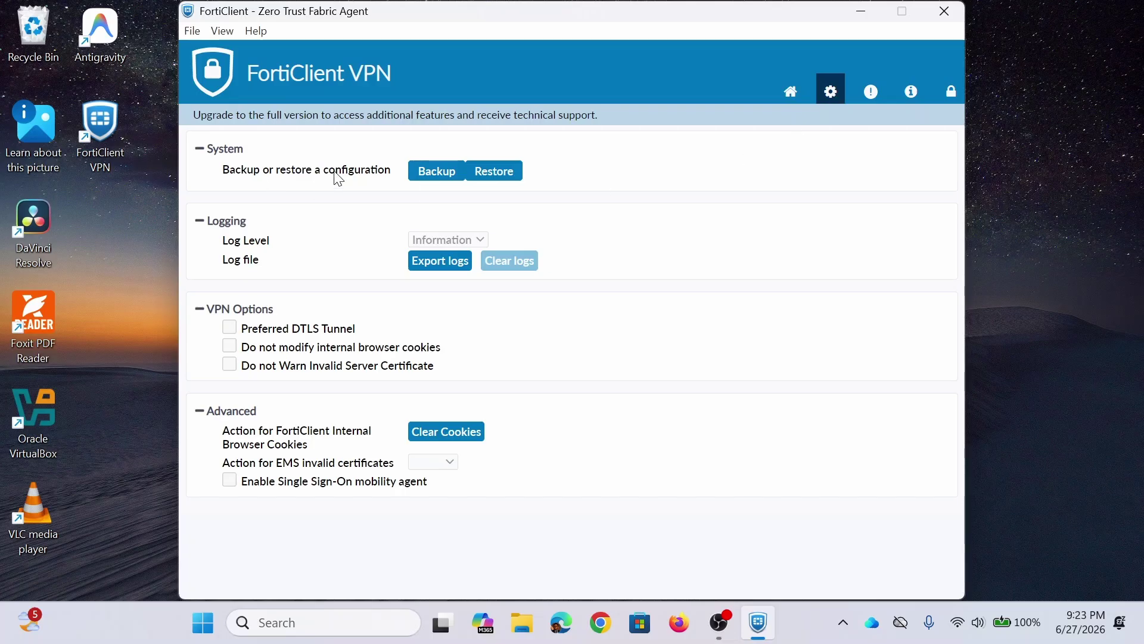
left_click(483, 172)
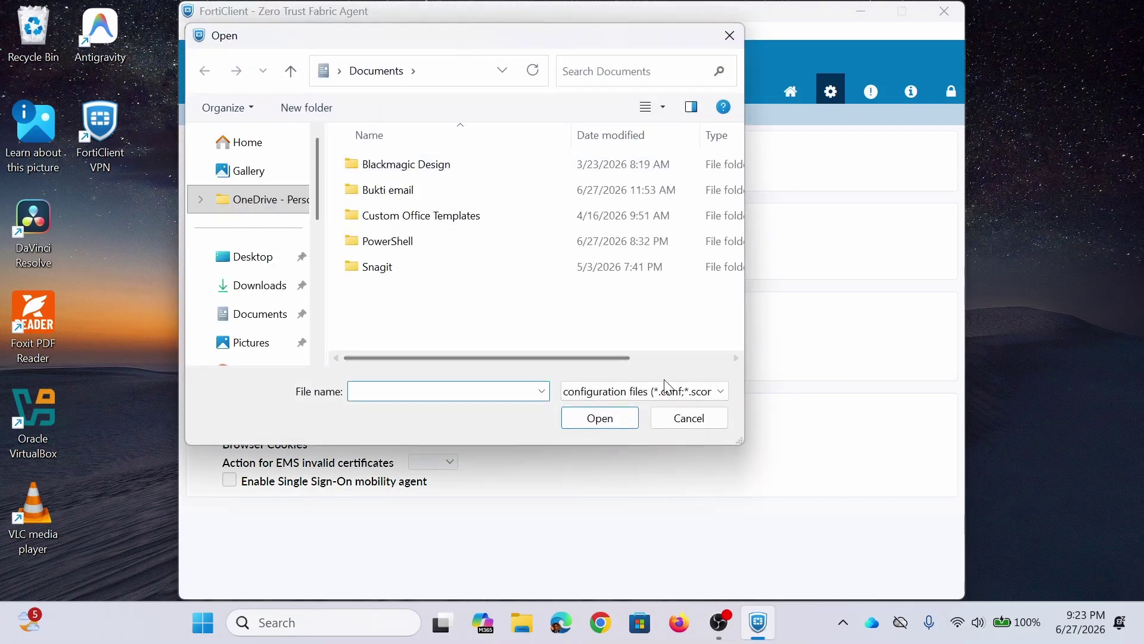
left_click(664, 390)
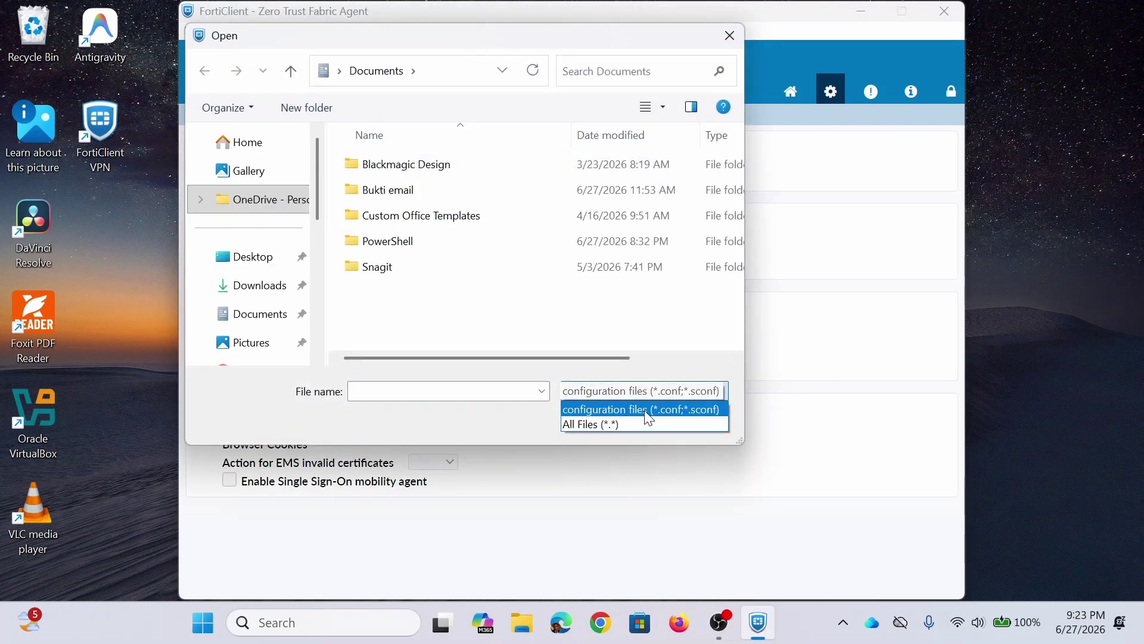
left_click(671, 319)
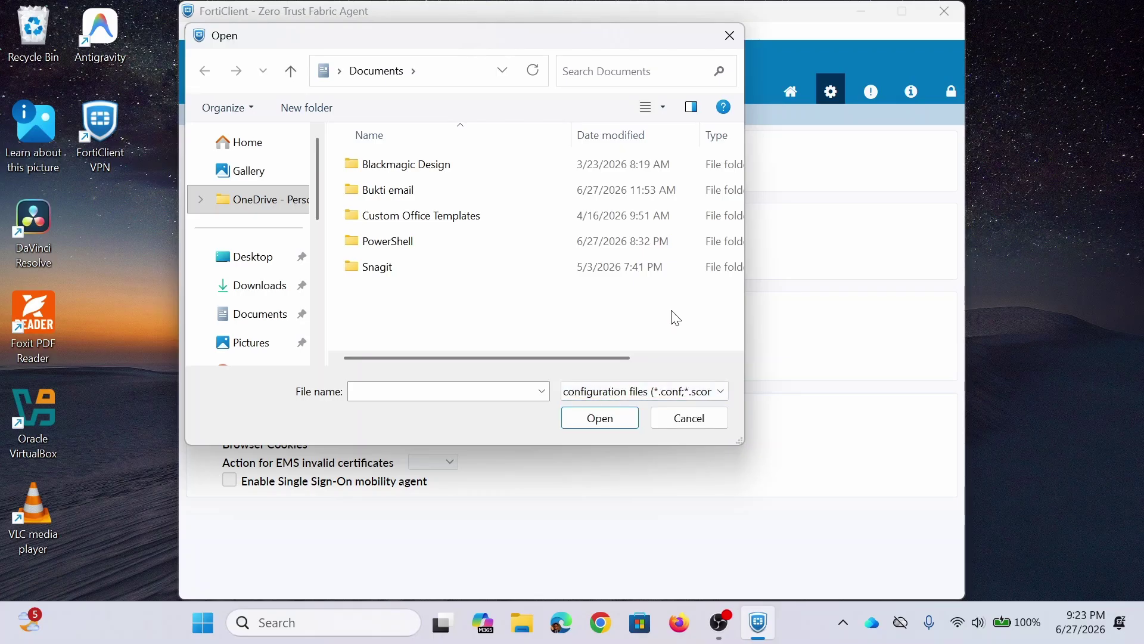
left_click(672, 420)
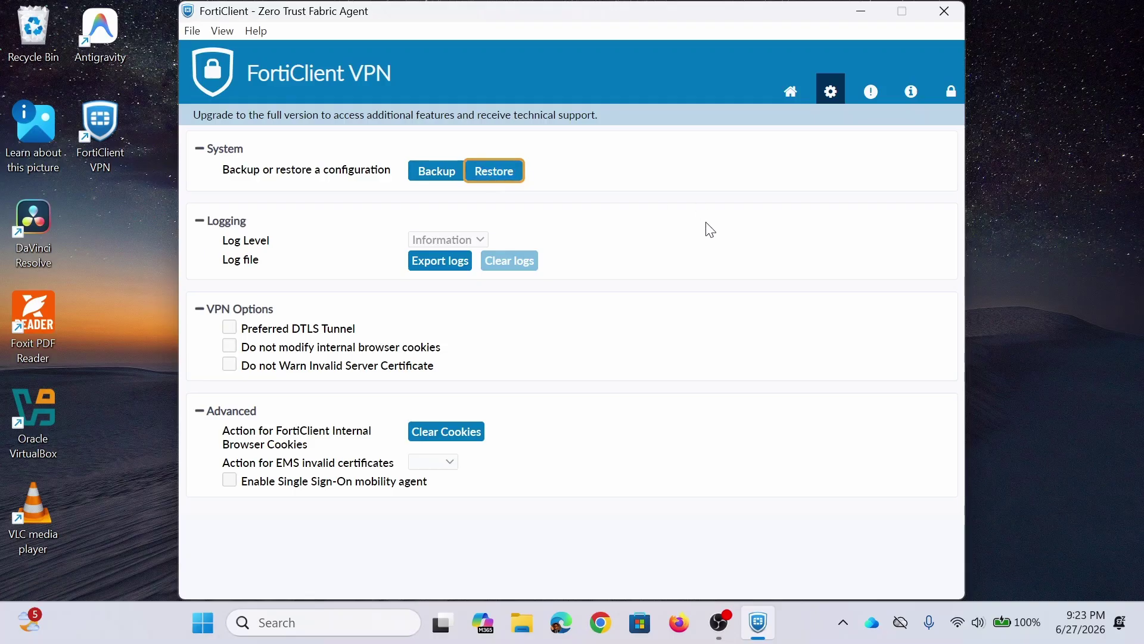
left_click(789, 96)
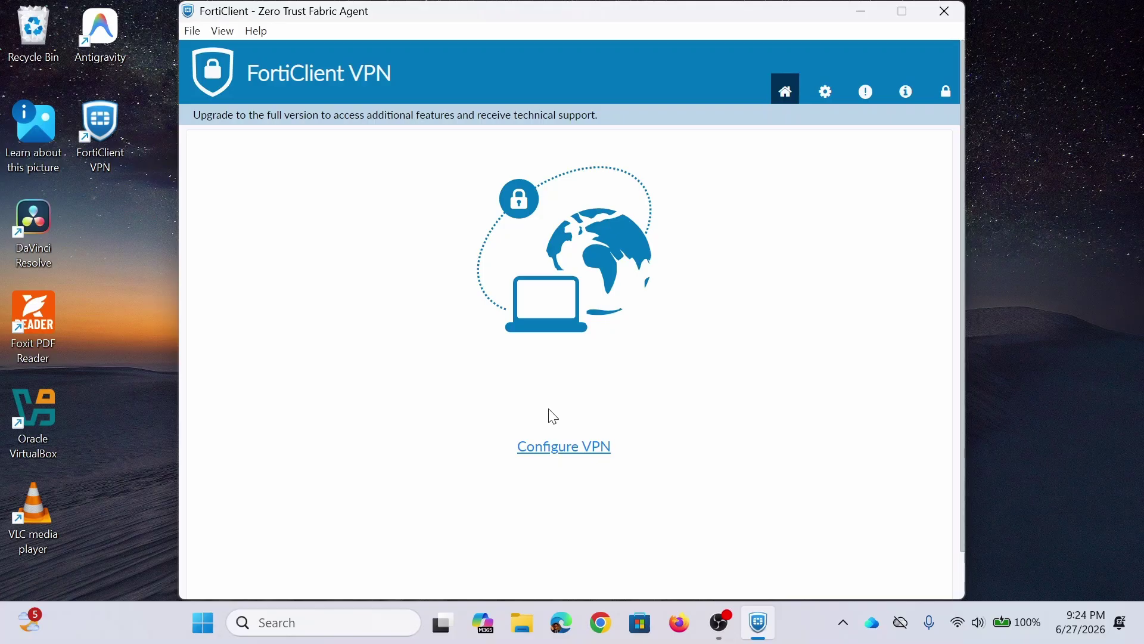
left_click(827, 93)
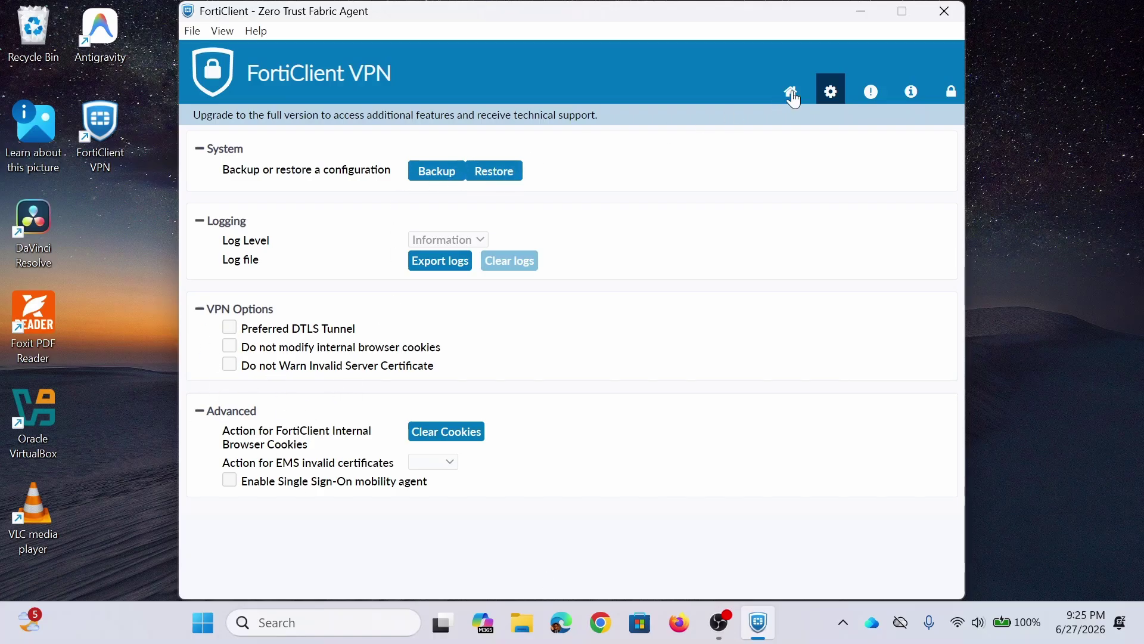
Step: View the notifications page and the About page with FortiClient's version details
left_click(872, 92)
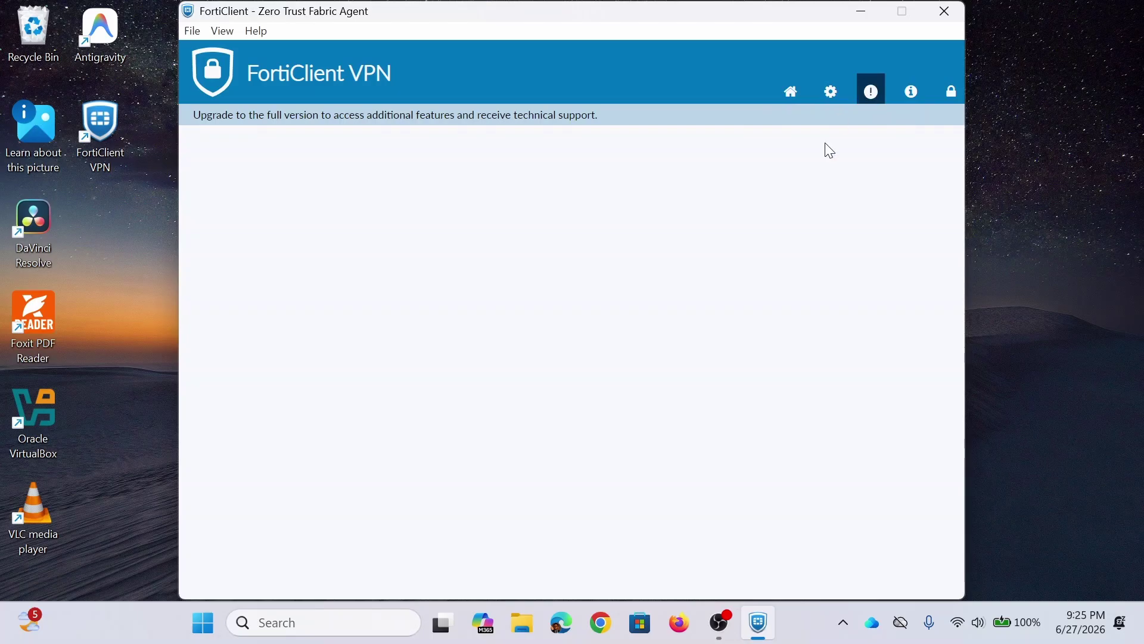
left_click(914, 88)
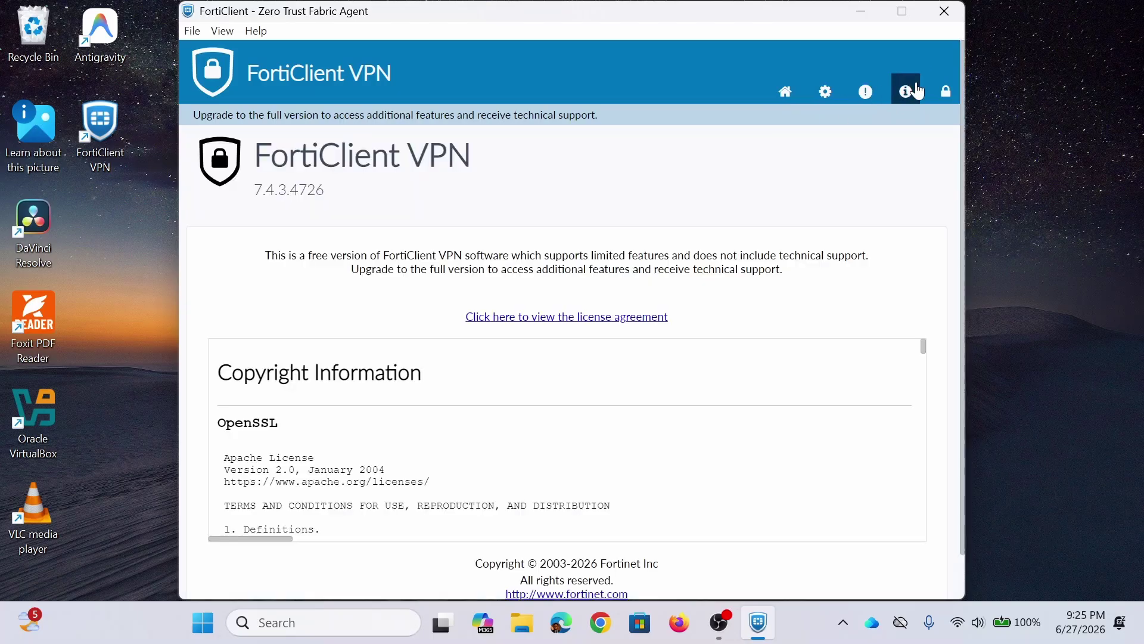
scroll(671, 286, "down", 1)
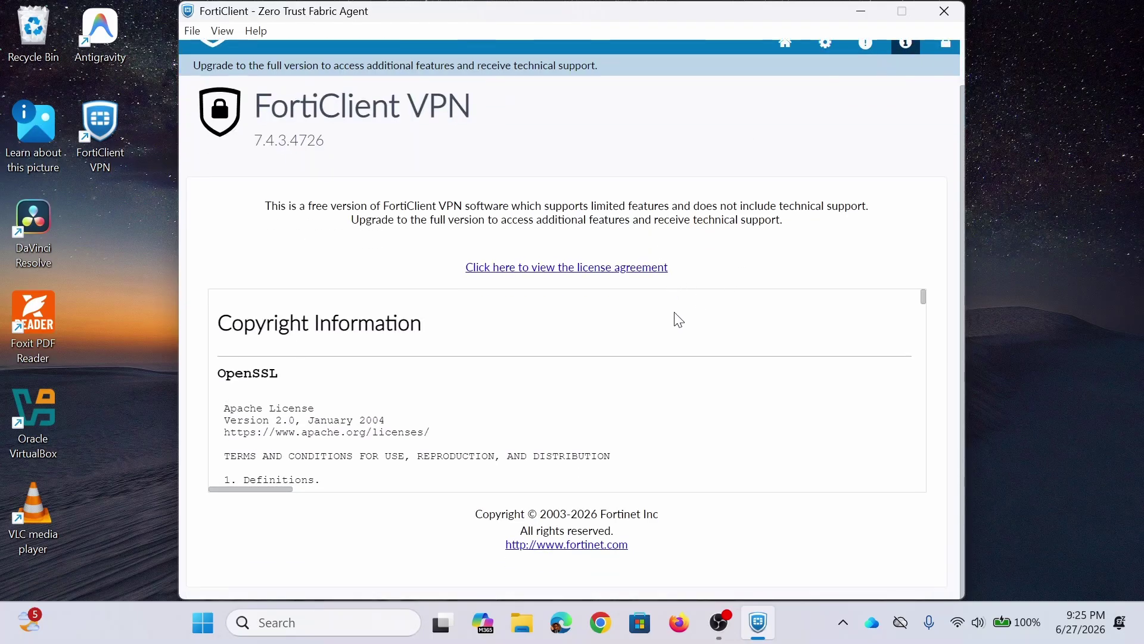
scroll(677, 319, "down", 3)
scroll(846, 215, "up", 1)
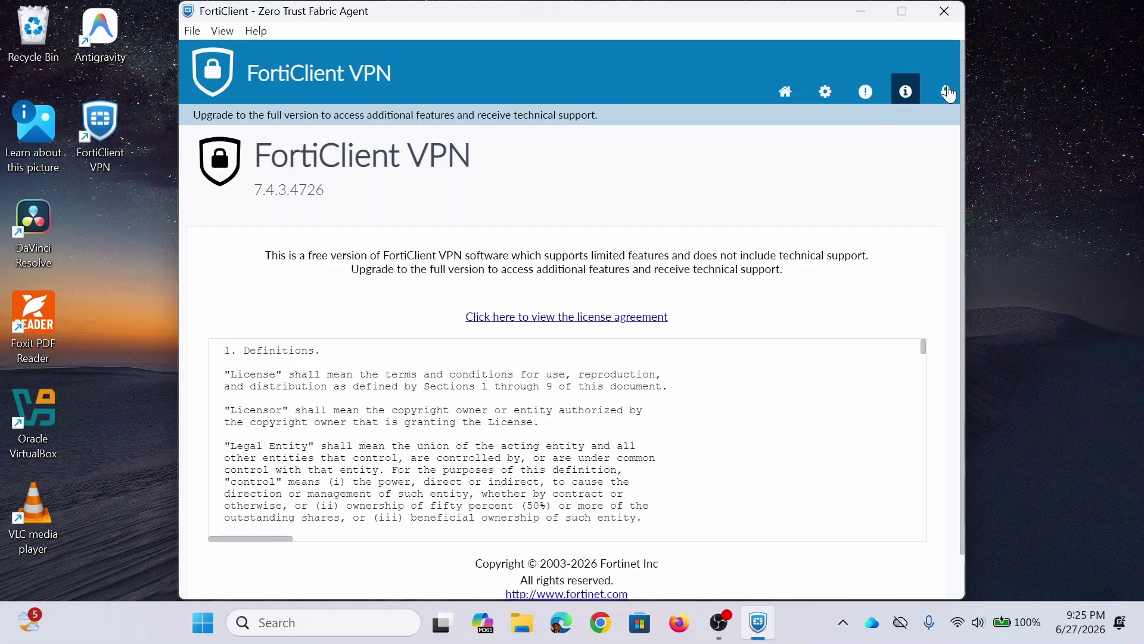
Step: Unlock the settings for editing, check the Settings page, and return to the home screen
left_click(947, 91)
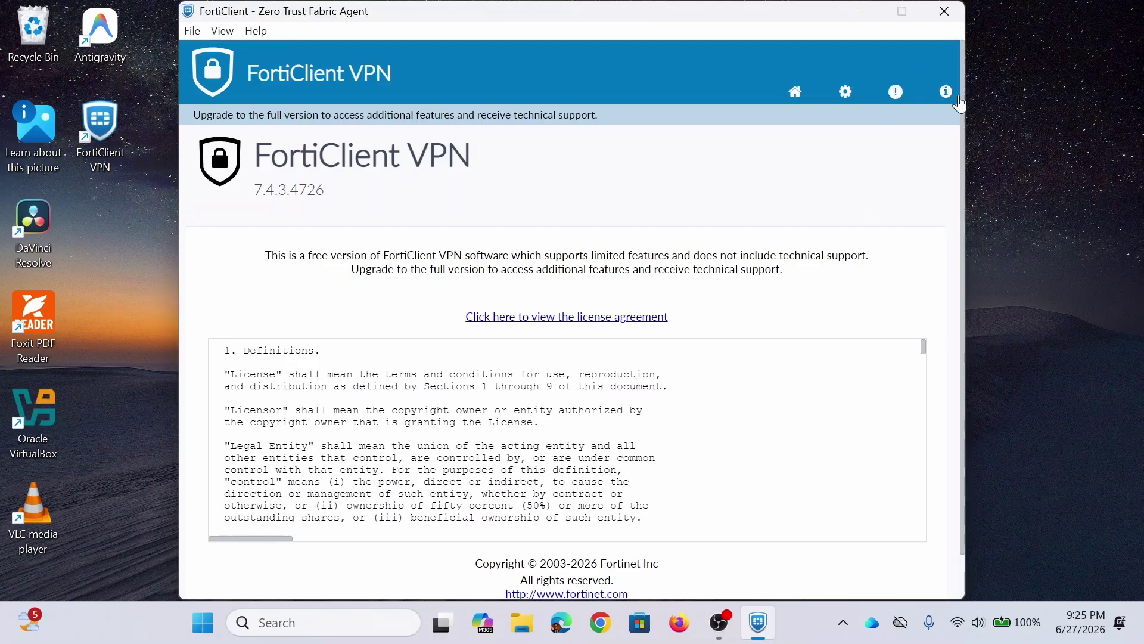
left_click(846, 94)
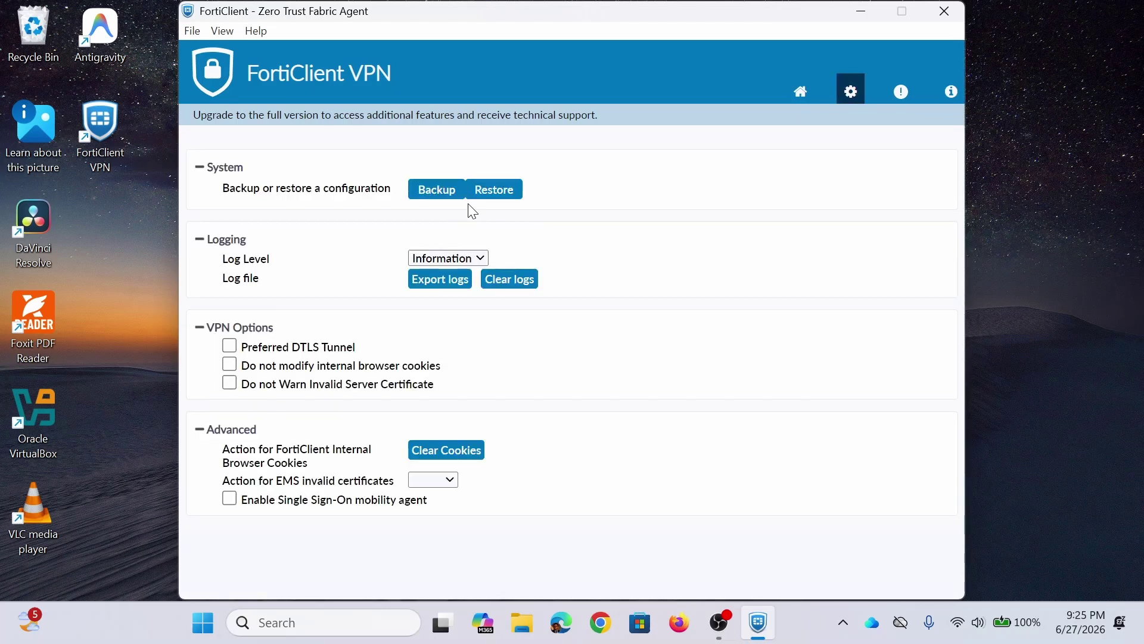
left_click(802, 94)
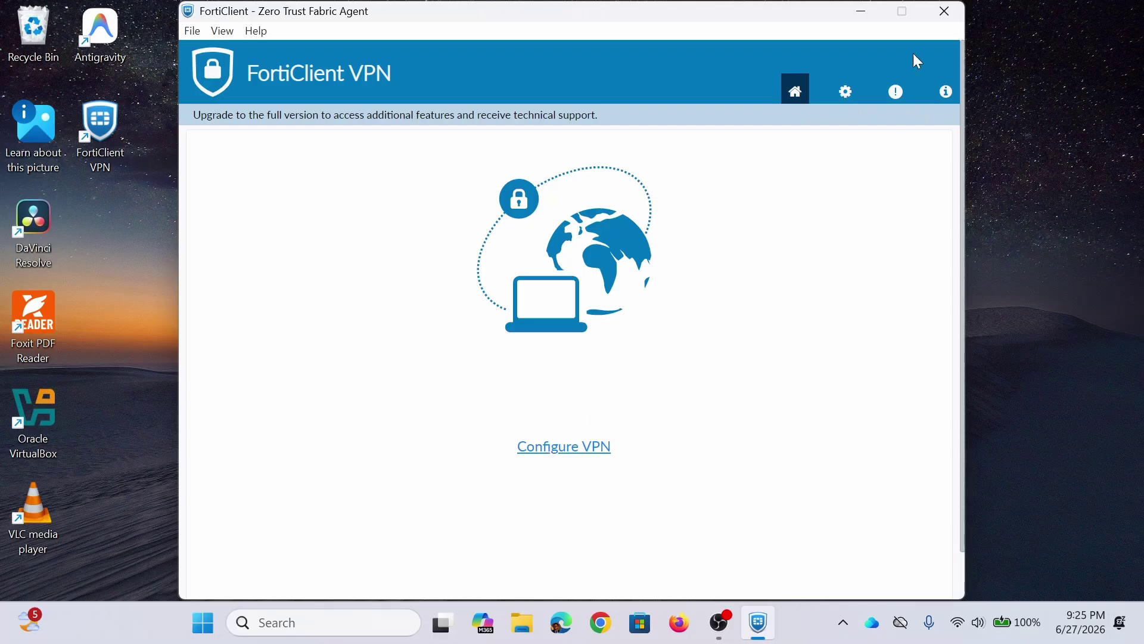
Step: Close the FortiClient VPN window to reveal the Windows desktop
left_click(943, 12)
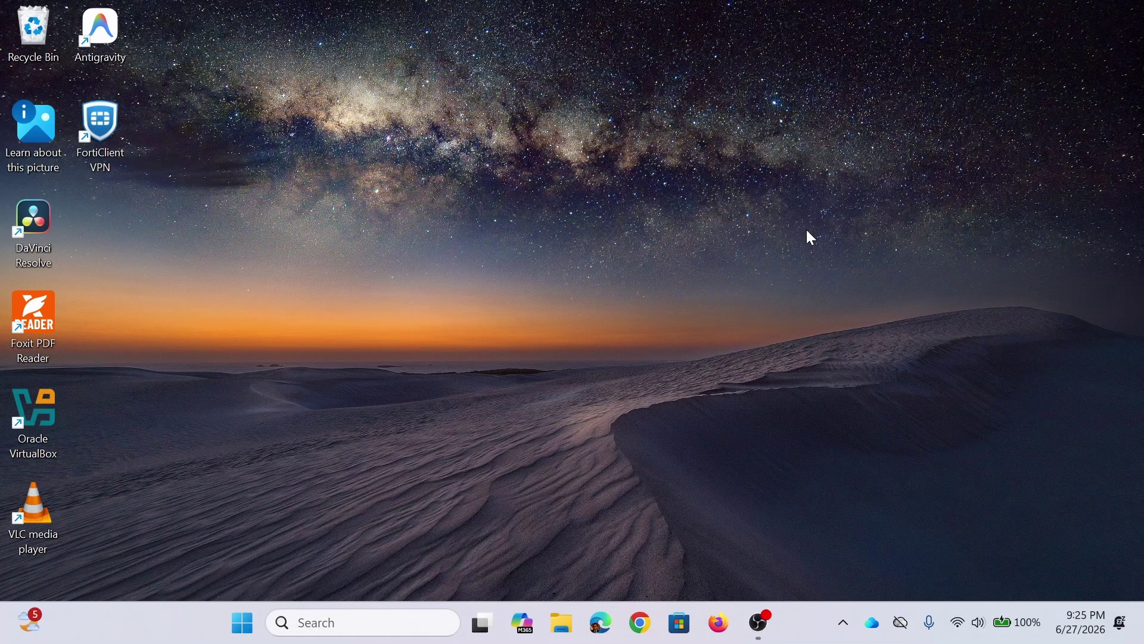